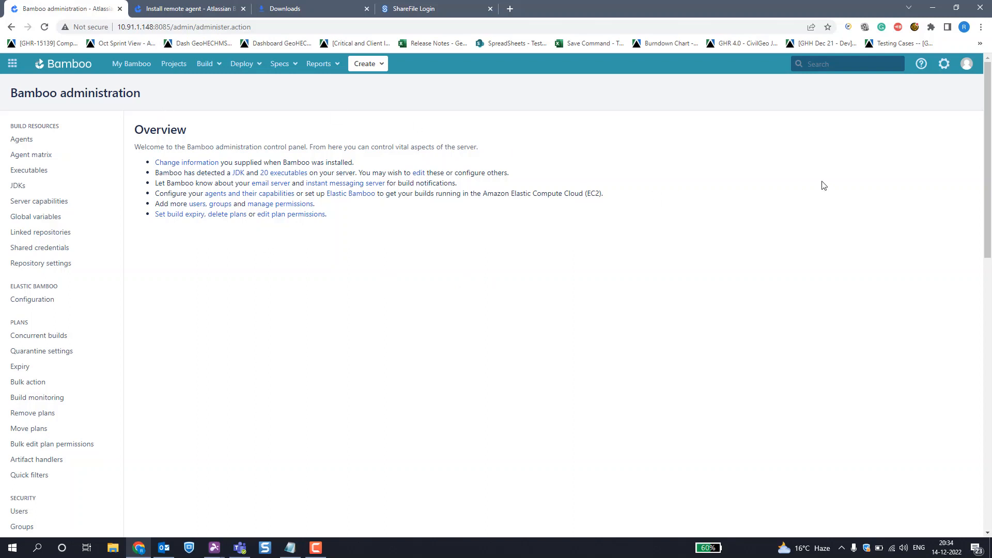
Step: Open the Bamboo agents administration page and review the list of online remote agents
{"action": "left_click", "coordinate": [948, 65]}
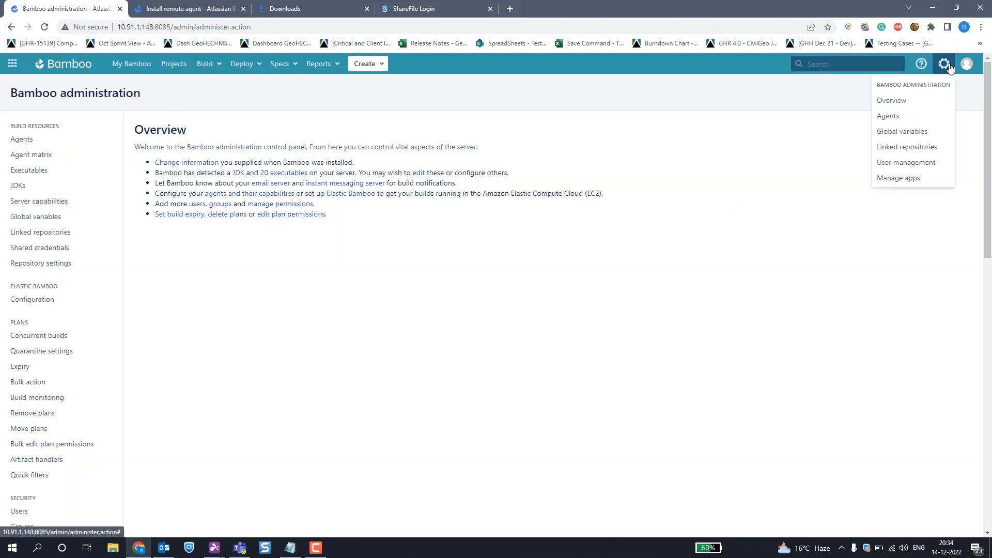
{"action": "left_click", "coordinate": [889, 116]}
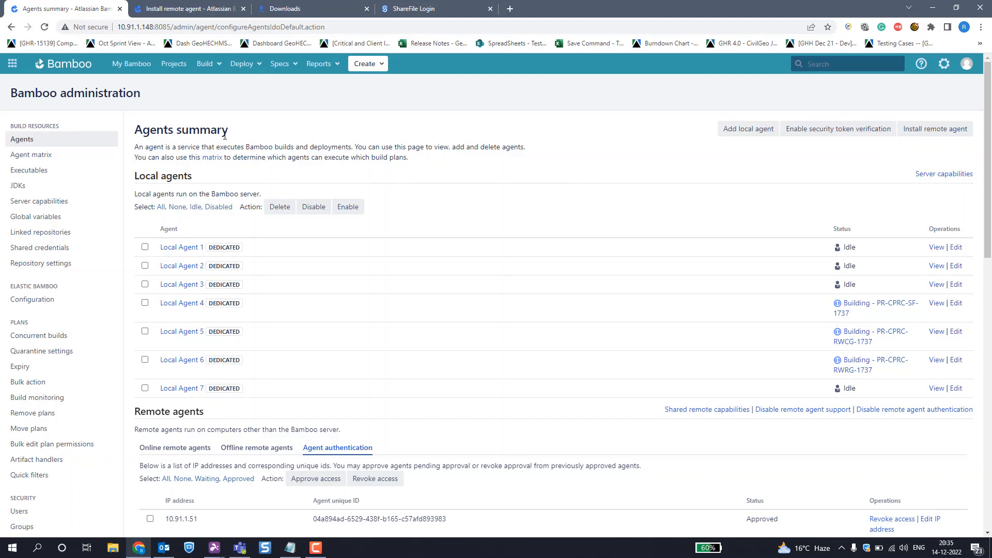
{"action": "scroll", "coordinate": [399, 242], "scroll_direction": "down", "scroll_amount": 6}
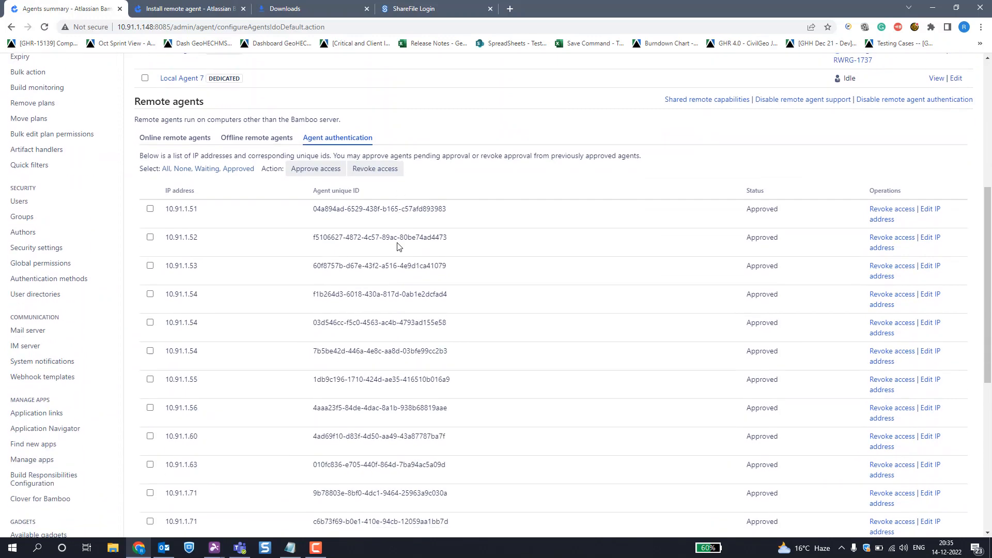
{"action": "scroll", "coordinate": [399, 247], "scroll_direction": "down", "scroll_amount": 3}
{"action": "scroll", "coordinate": [399, 243], "scroll_direction": "up", "scroll_amount": 5}
{"action": "left_click", "coordinate": [174, 241]}
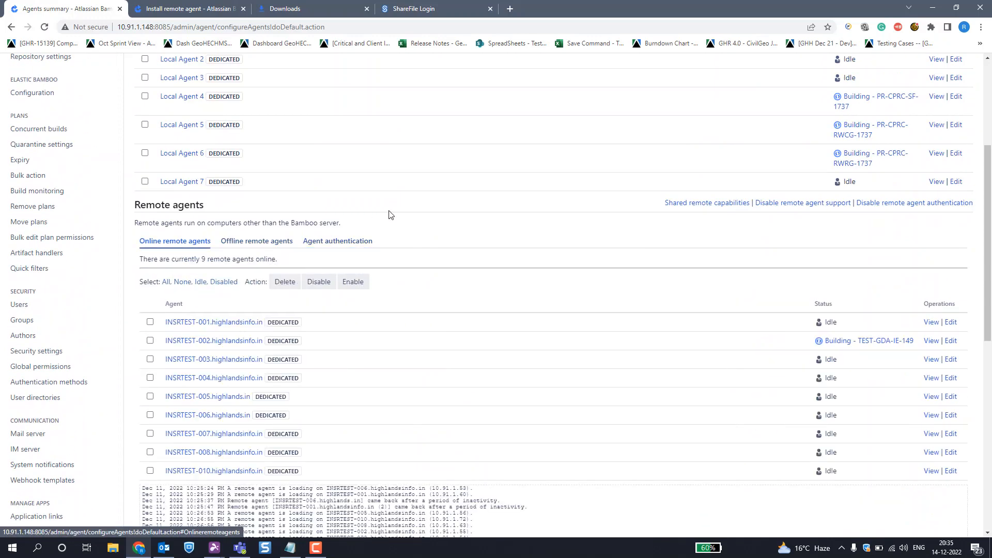
{"action": "scroll", "coordinate": [390, 214], "scroll_direction": "down", "scroll_amount": 2}
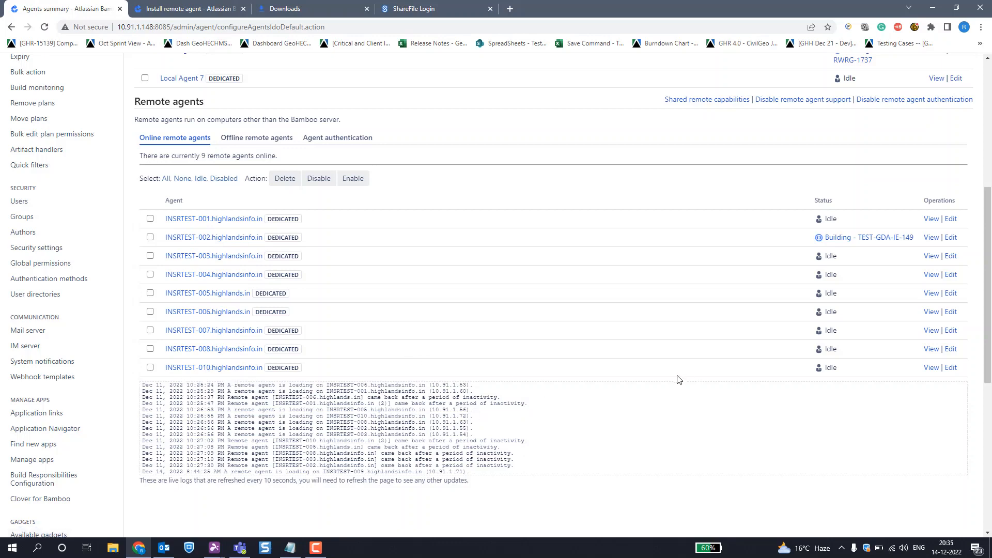
{"action": "scroll", "coordinate": [677, 380], "scroll_direction": "up", "scroll_amount": 6}
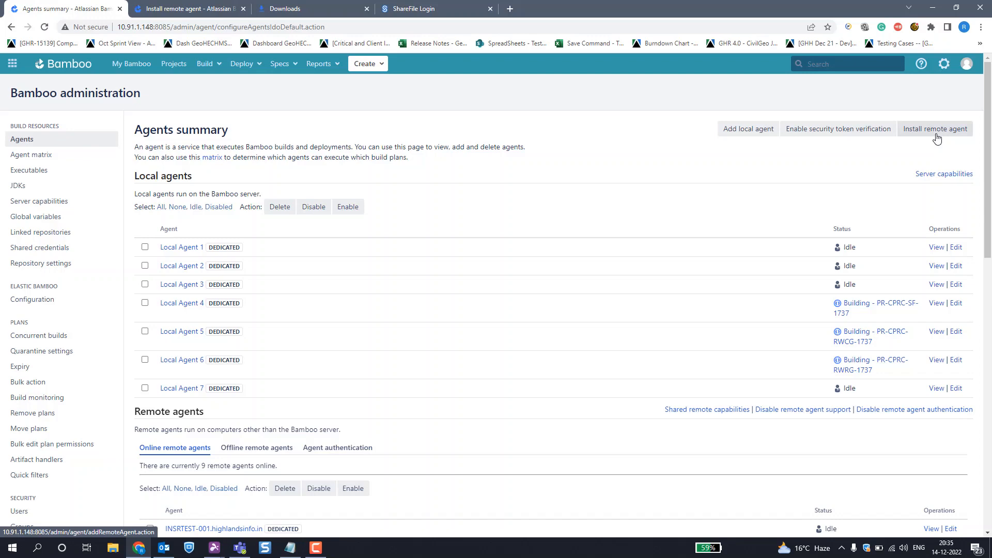
Step: Start downloading the remote agent JAR from the remote agent installation page, cancel the download and return to the installation instructions
{"action": "left_click", "coordinate": [936, 137]}
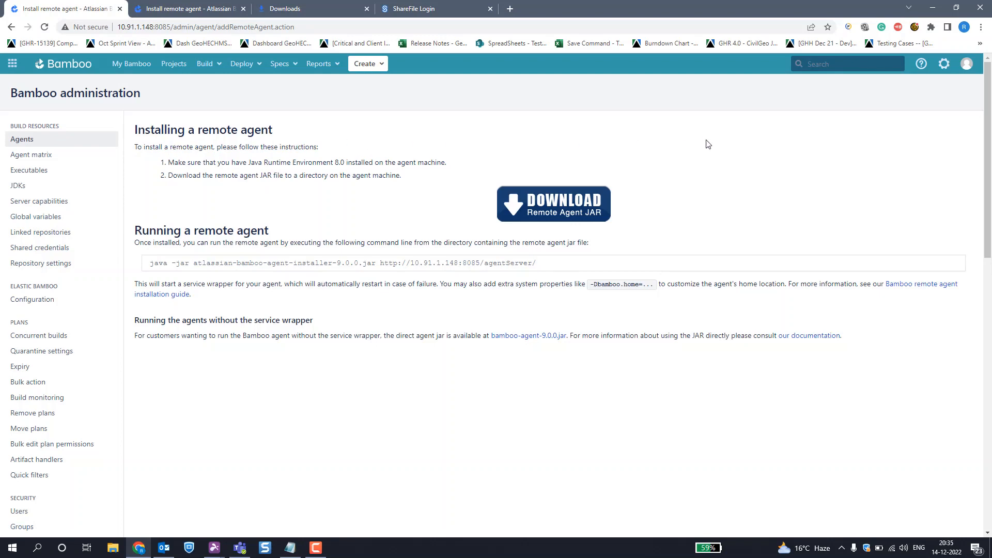
{"action": "left_click", "coordinate": [564, 212]}
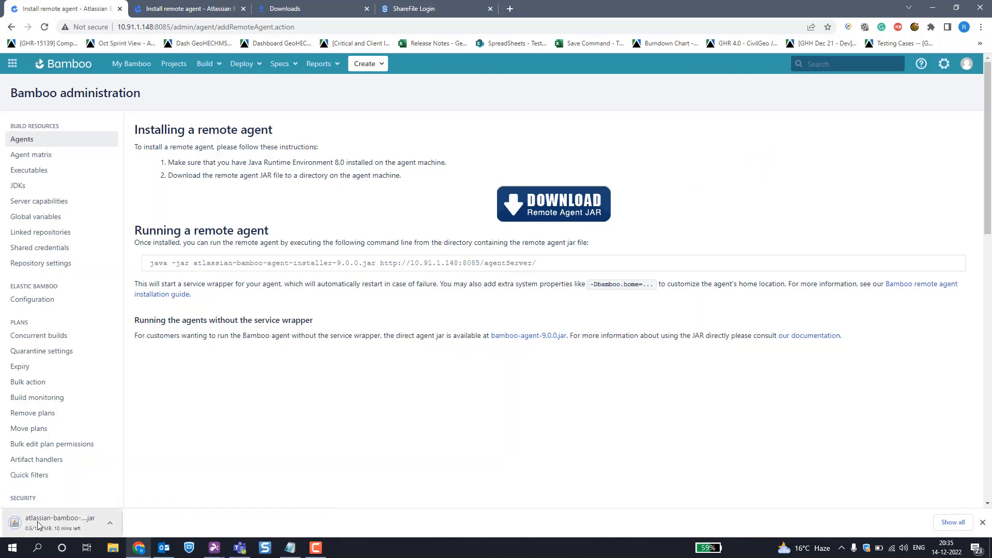
{"action": "left_click", "coordinate": [954, 523]}
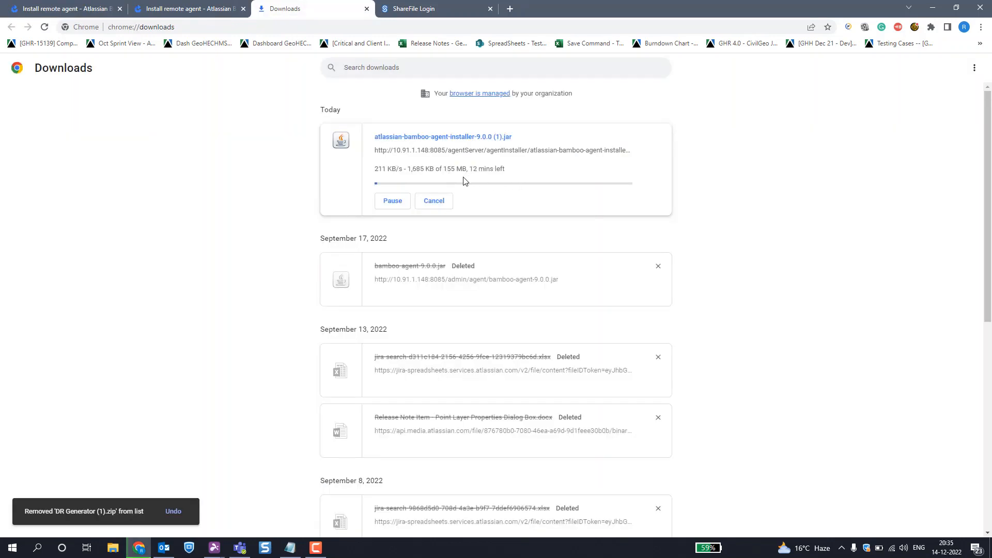
{"action": "left_click", "coordinate": [439, 204]}
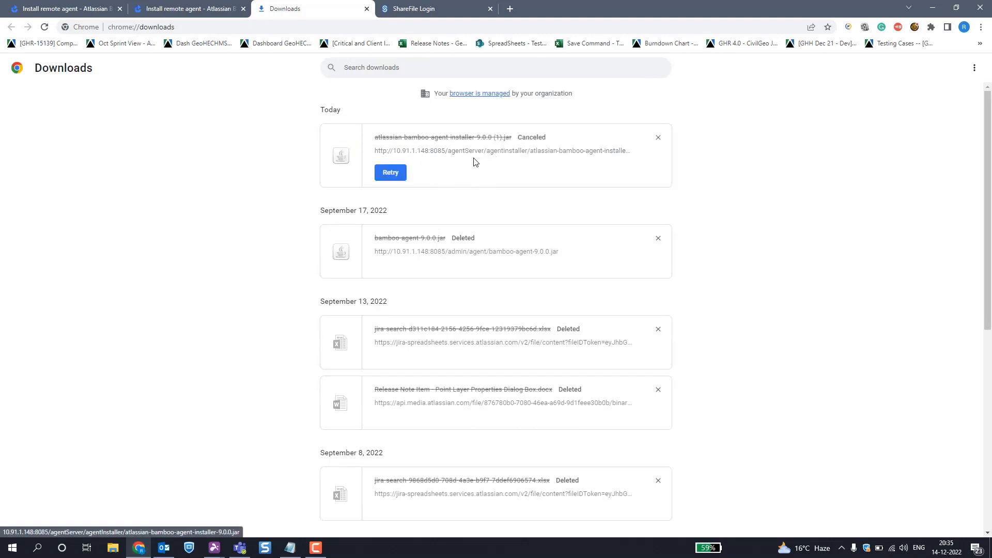
{"action": "left_click", "coordinate": [177, 9]}
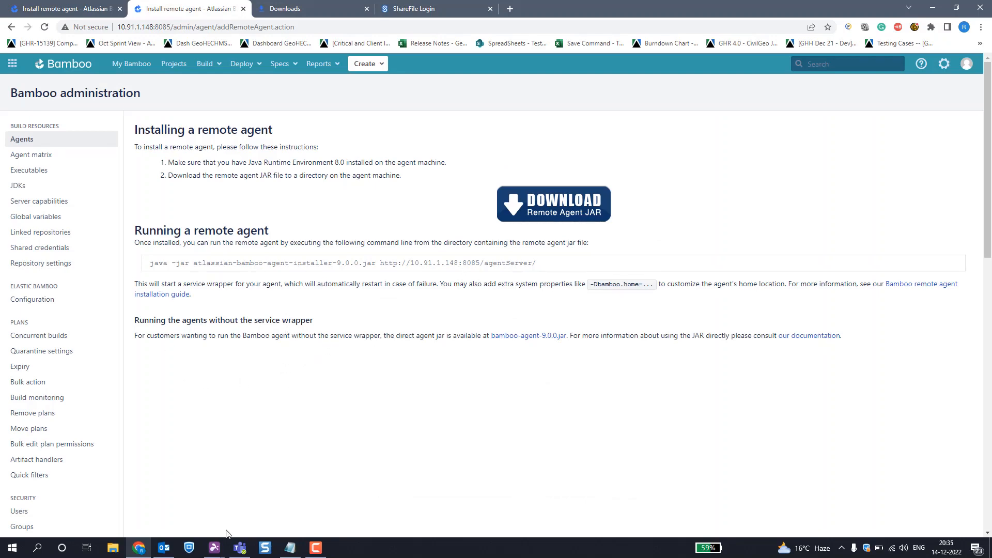
Step: Switch to the INSRTEST-009 remote session and check the Agent folder on drive D for the installer JAR
{"action": "mouse_move", "coordinate": [214, 547]}
{"action": "left_click", "coordinate": [293, 499]}
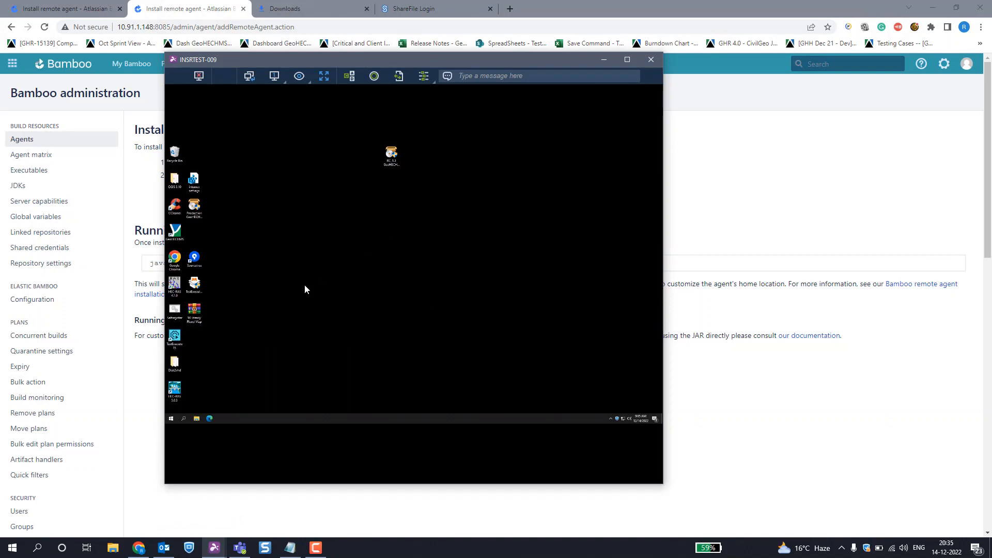
{"action": "left_click", "coordinate": [196, 419]}
{"action": "double_click", "coordinate": [312, 248]}
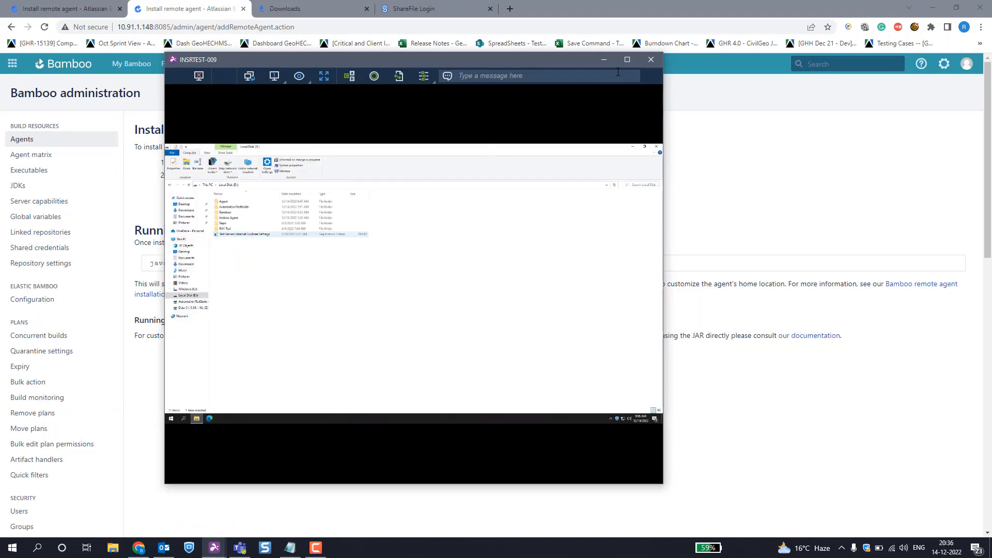
{"action": "left_click", "coordinate": [627, 59]}
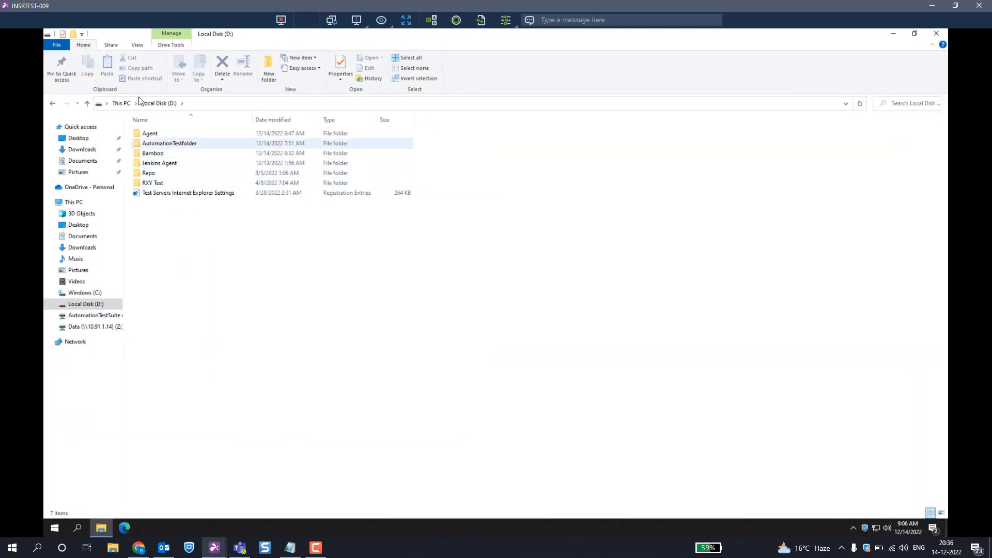
{"action": "double_click", "coordinate": [151, 134]}
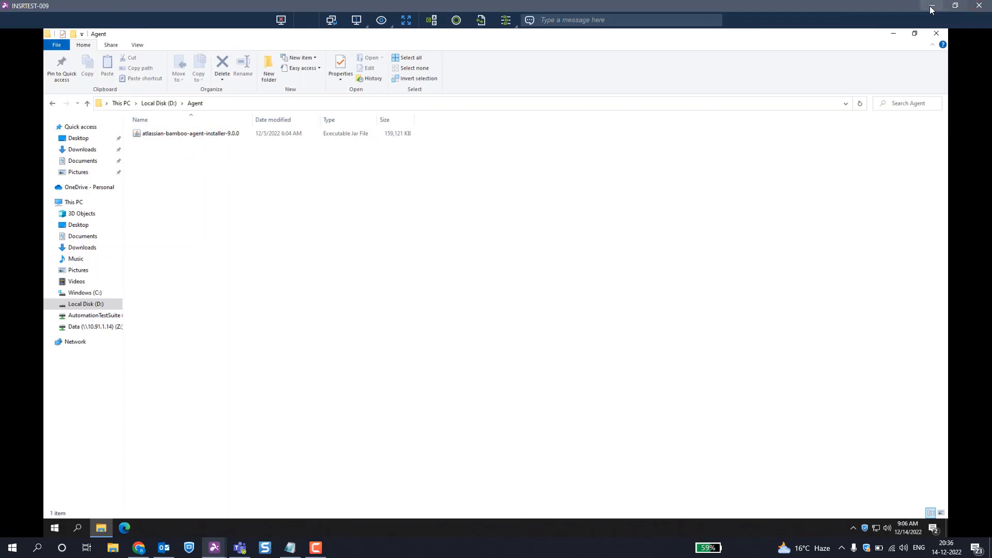
{"action": "left_click", "coordinate": [955, 5]}
{"action": "left_click", "coordinate": [807, 218]}
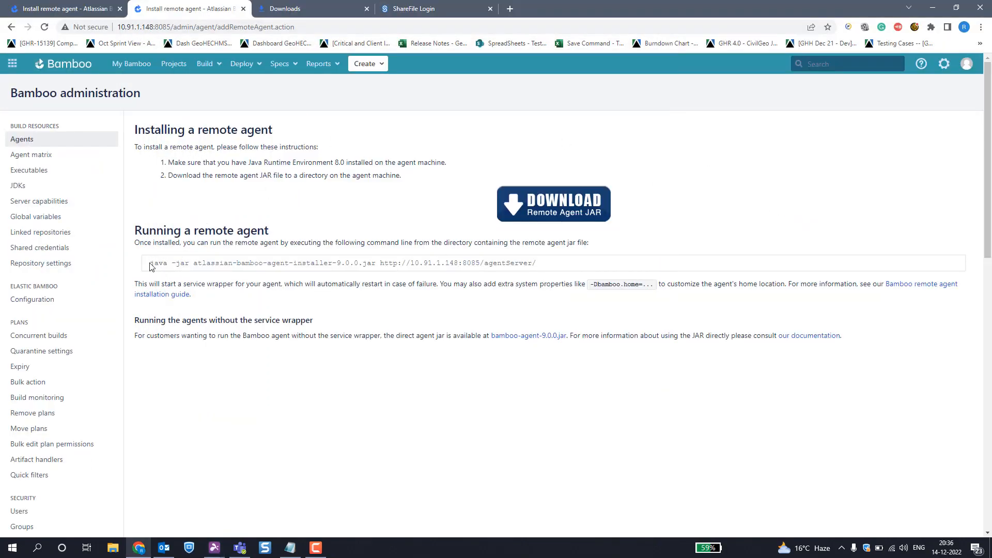
Step: Copy the java -jar command for running the remote agent and paste it on a new line below the existing Notepad text
{"action": "left_click_drag", "start_coordinate": [150, 263], "coordinate": [544, 264]}
{"action": "key", "text": "ctrl+c"}
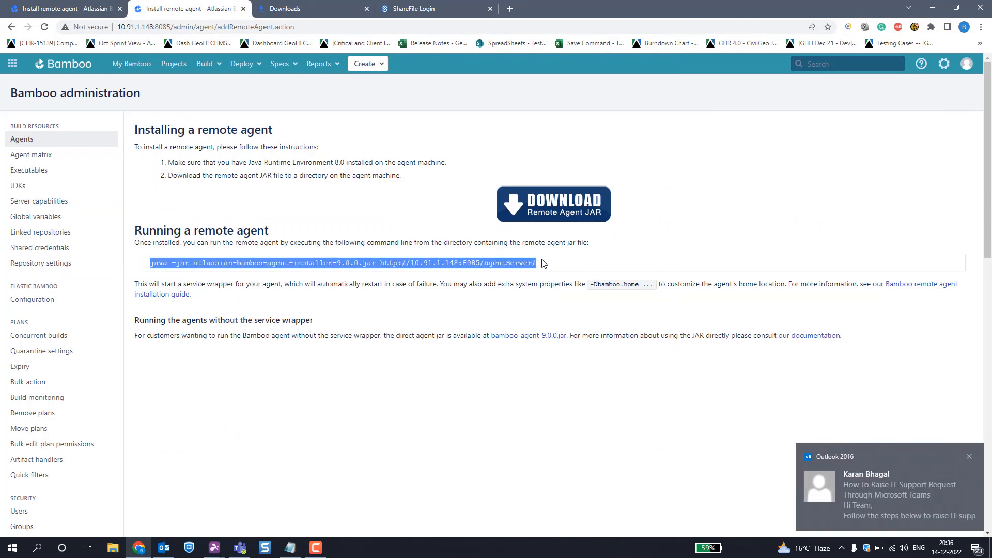
{"action": "left_click", "coordinate": [290, 548]}
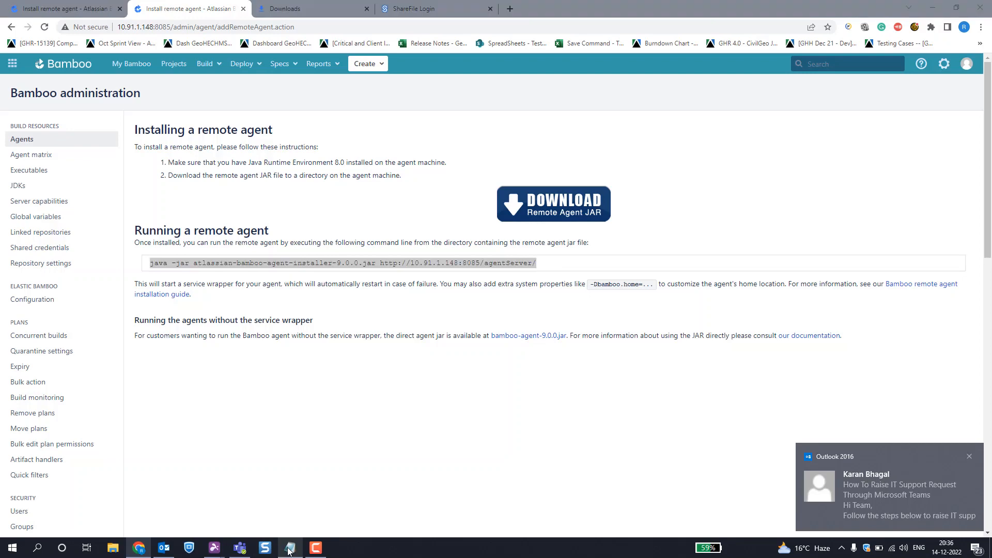
{"action": "left_click", "coordinate": [969, 456]}
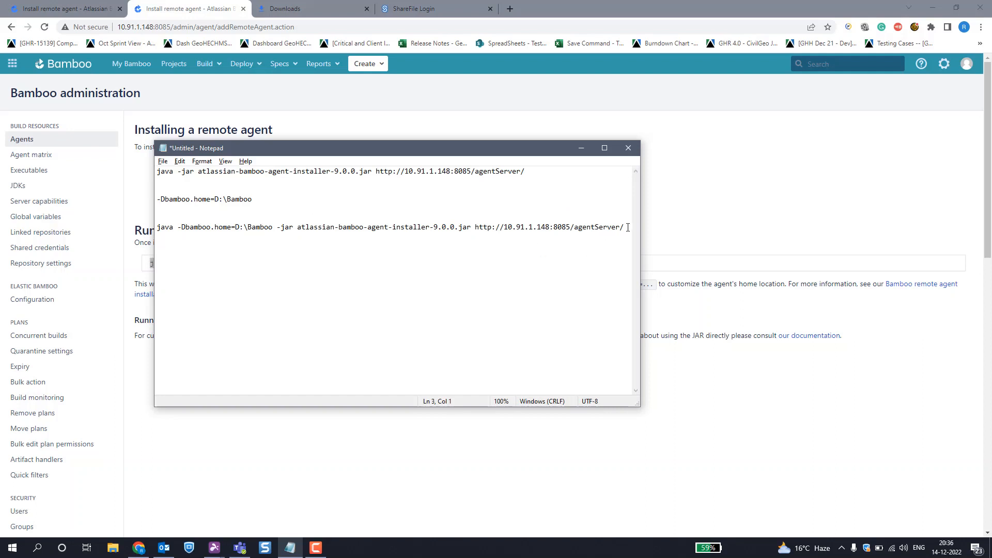
{"action": "key", "text": "Return"}
{"action": "key", "text": "Return"}
{"action": "key", "text": "Return"}
{"action": "key", "text": "ctrl+v"}
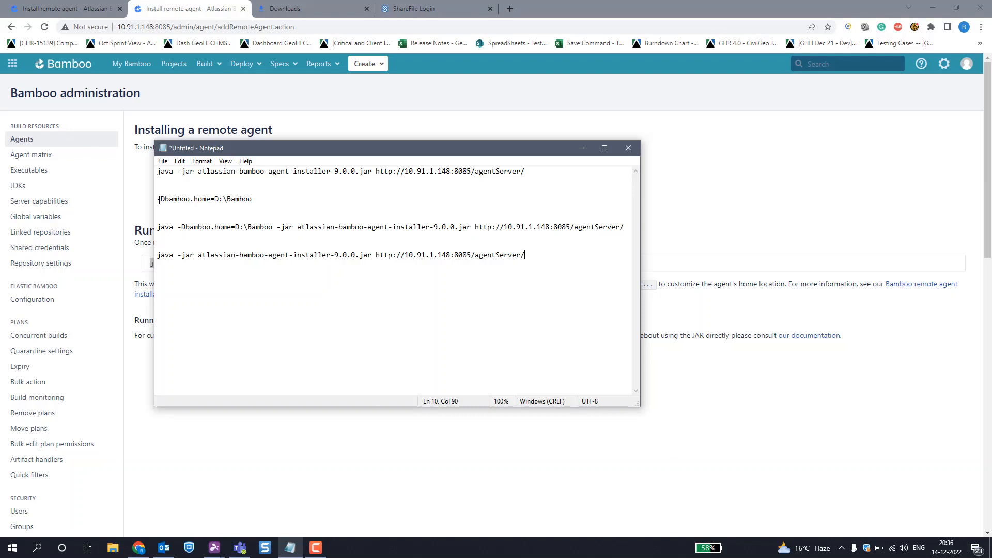
Step: Insert the -Dbamboo.home=D:\Bamboo property after "java" in the newly pasted command
{"action": "left_click_drag", "start_coordinate": [159, 199], "coordinate": [261, 198]}
{"action": "key", "text": "ctrl+c"}
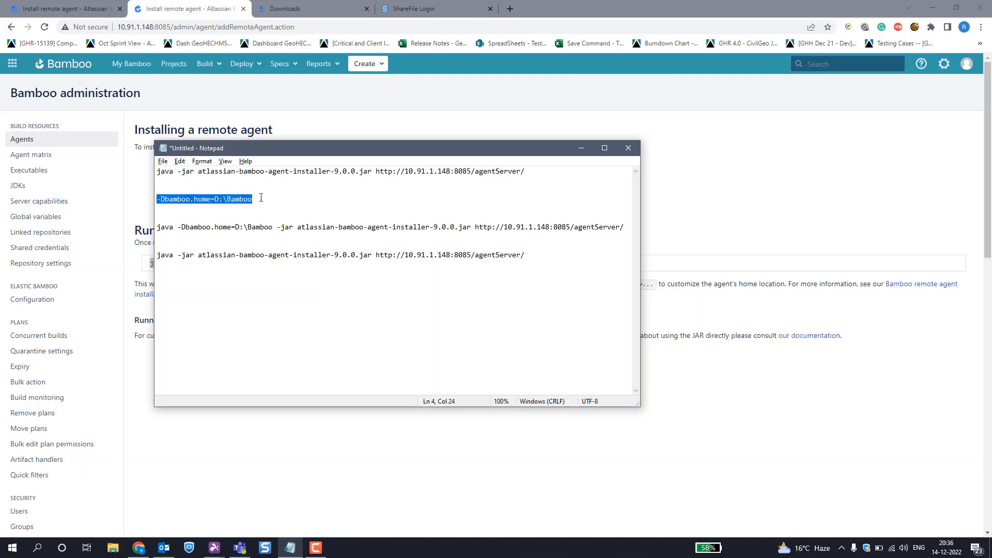
{"action": "left_click", "coordinate": [176, 261]}
{"action": "left_click", "coordinate": [174, 256]}
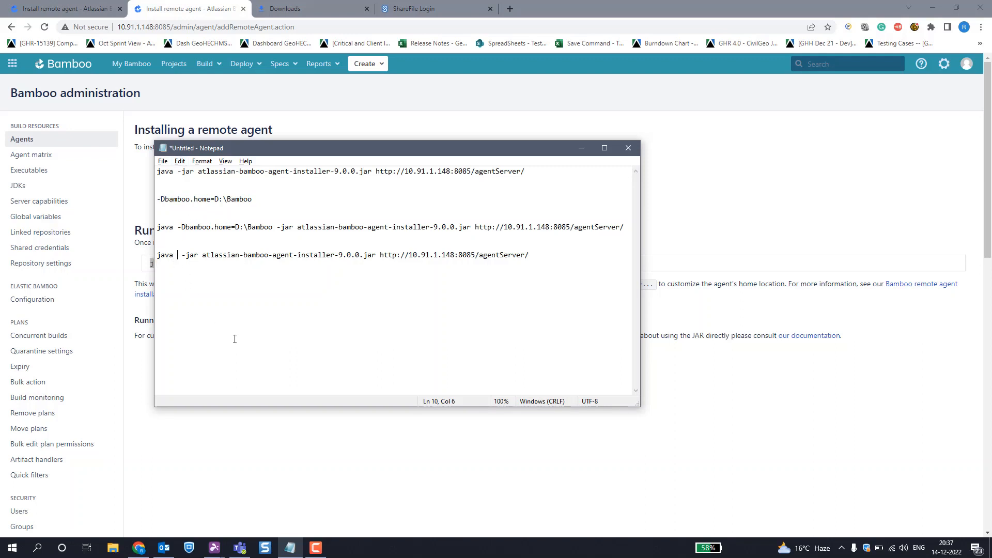
{"action": "key", "text": "ctrl+v"}
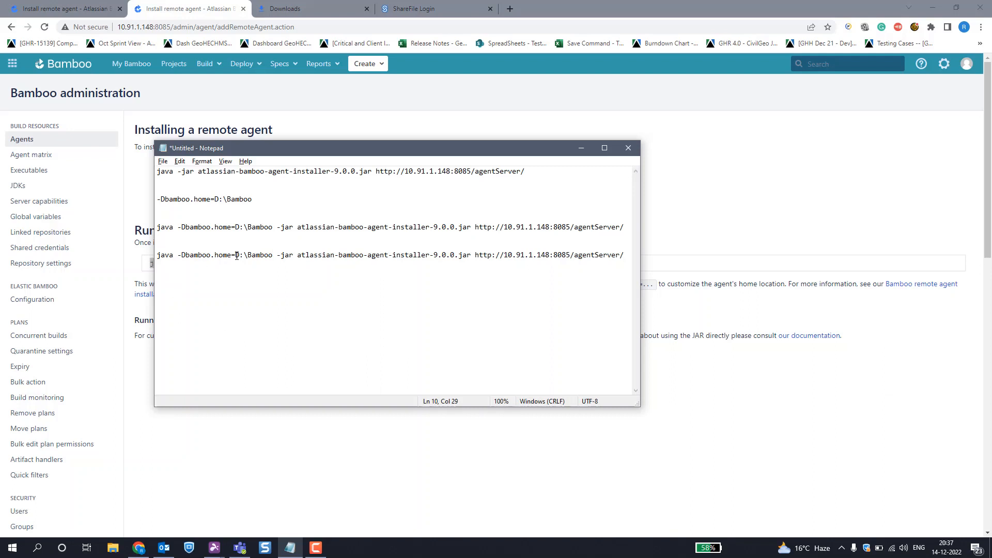
{"action": "left_click_drag", "start_coordinate": [236, 255], "coordinate": [273, 255]}
Step: In the INSRTEST-009 remote session, delete uuid-temp.properties from the Bamboo folder on drive D
{"action": "mouse_move", "coordinate": [215, 547]}
{"action": "left_click", "coordinate": [313, 506]}
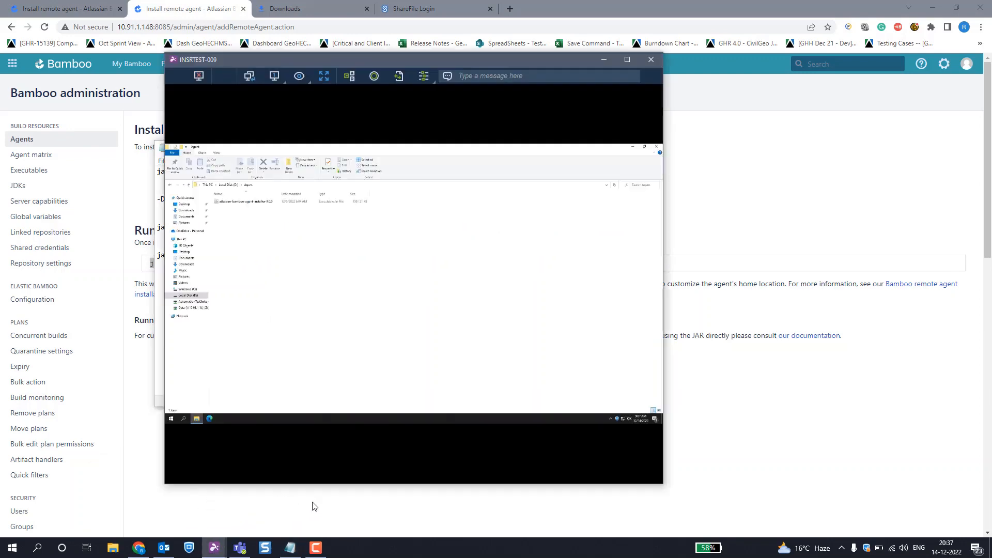
{"action": "left_click", "coordinate": [629, 59]}
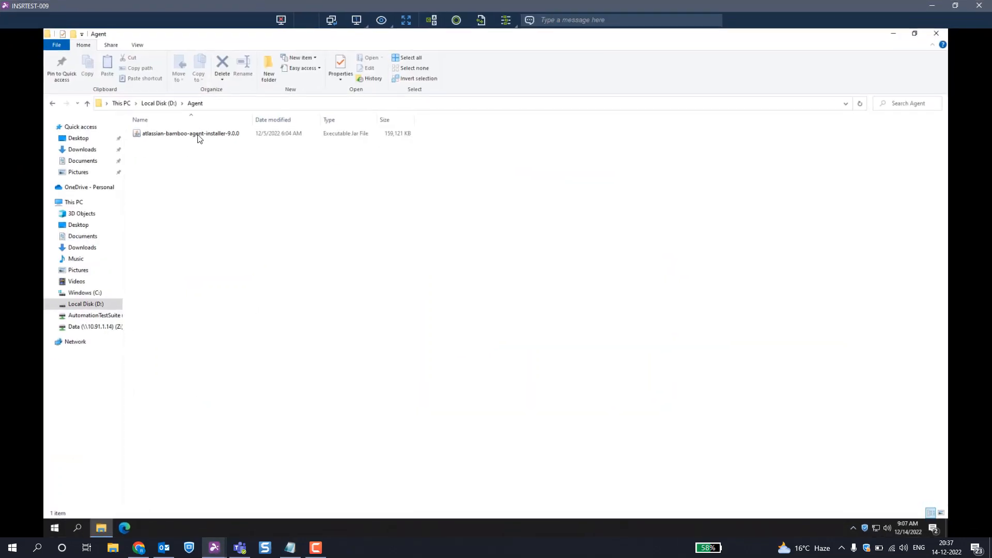
{"action": "left_click", "coordinate": [170, 105]}
{"action": "left_click", "coordinate": [157, 155]}
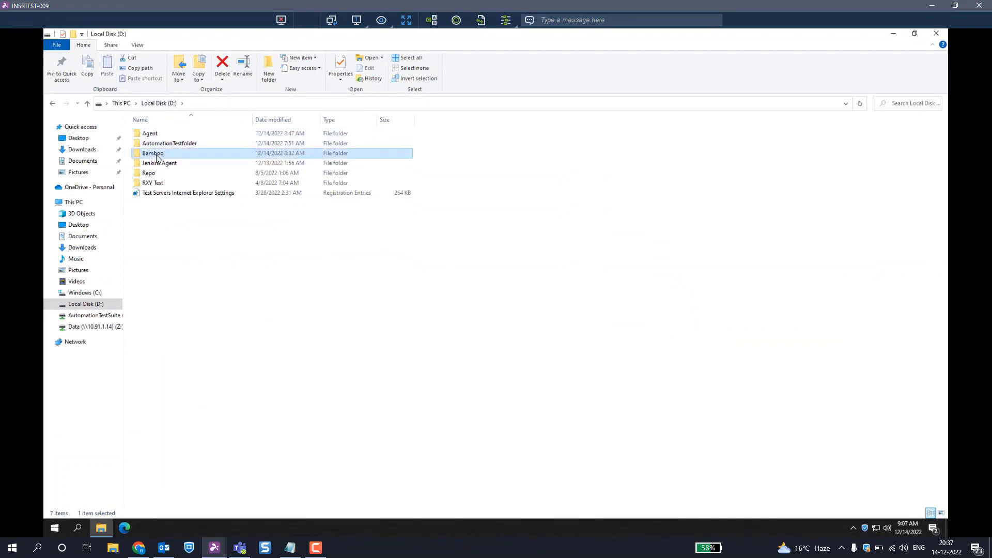
{"action": "double_click", "coordinate": [156, 158]}
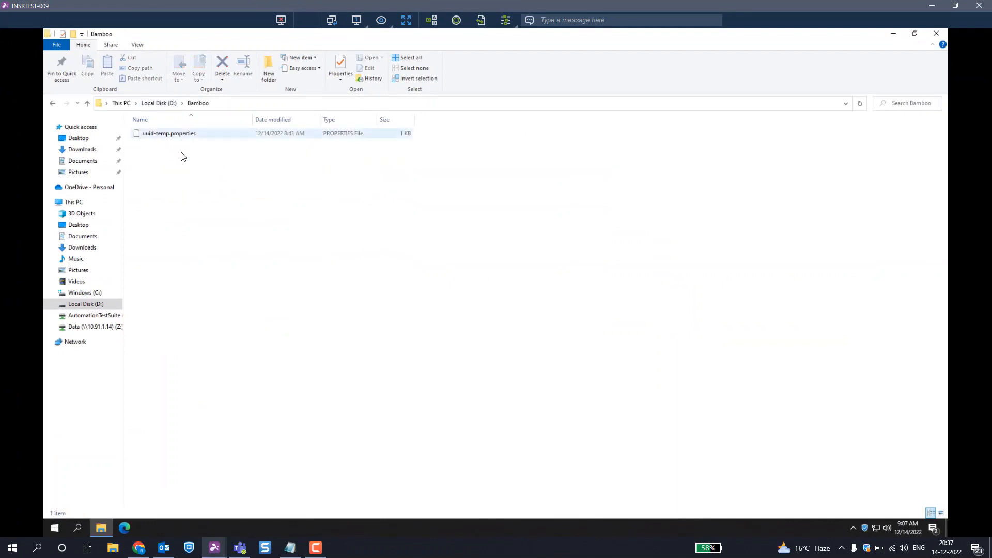
{"action": "left_click", "coordinate": [177, 134]}
{"action": "key", "text": "Delete"}
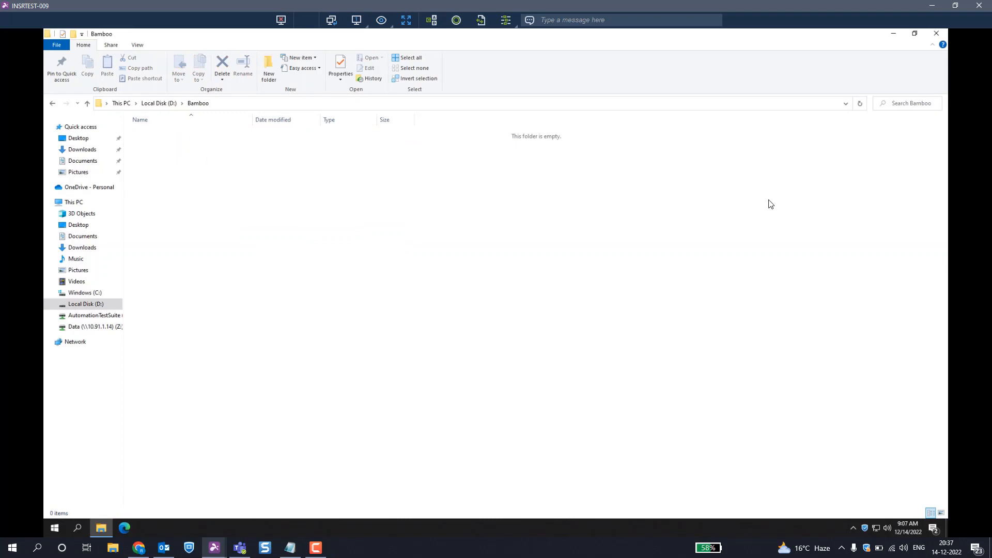
{"action": "left_click", "coordinate": [932, 7]}
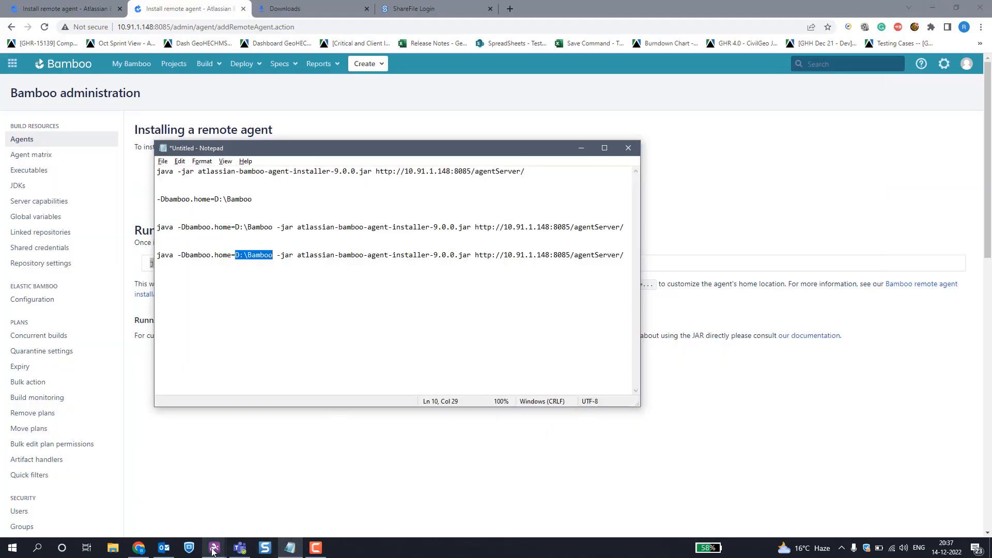
Step: Return to the INSRTEST-009 remote session and launch Command Prompt as administrator
{"action": "mouse_move", "coordinate": [214, 547]}
{"action": "left_click", "coordinate": [285, 512]}
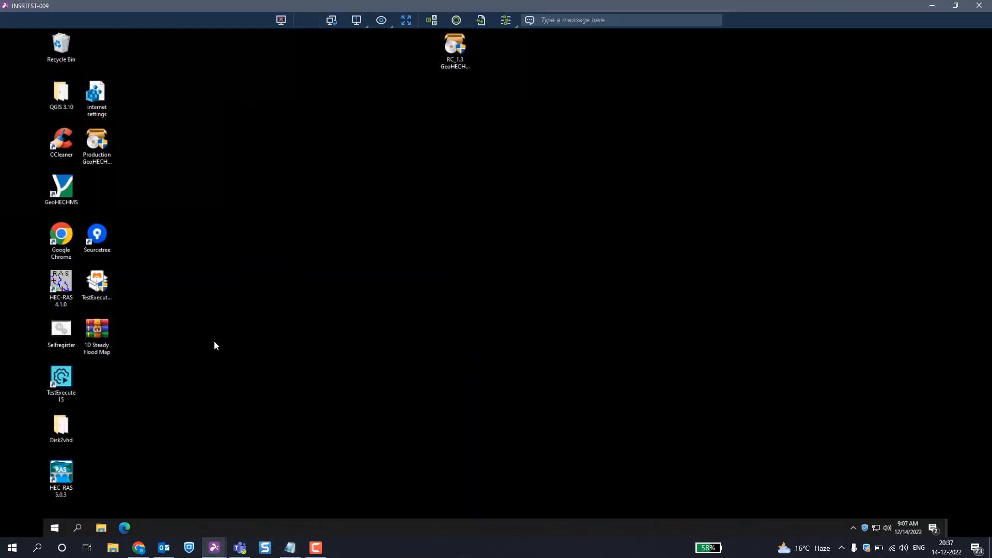
{"action": "left_click", "coordinate": [54, 527]}
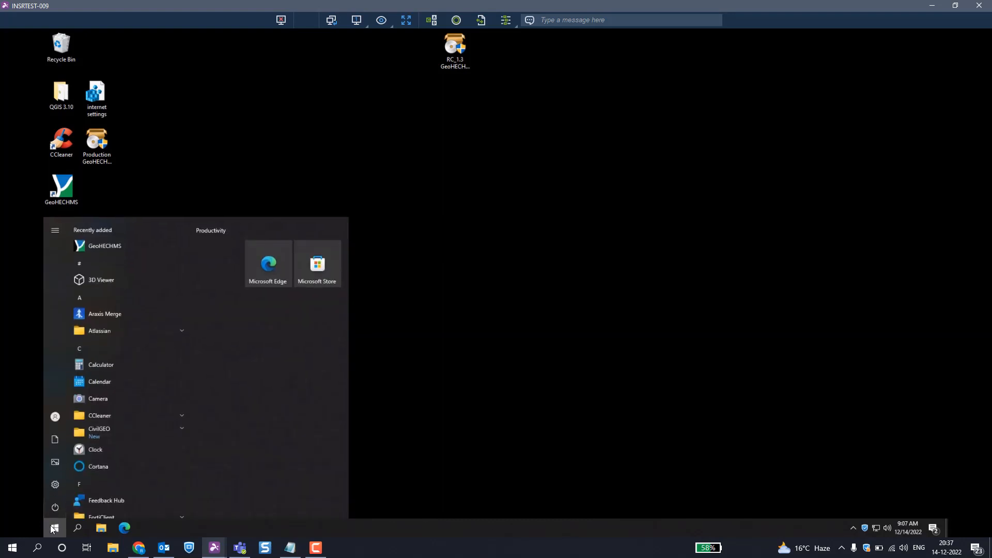
{"action": "type", "text": "cmd"}
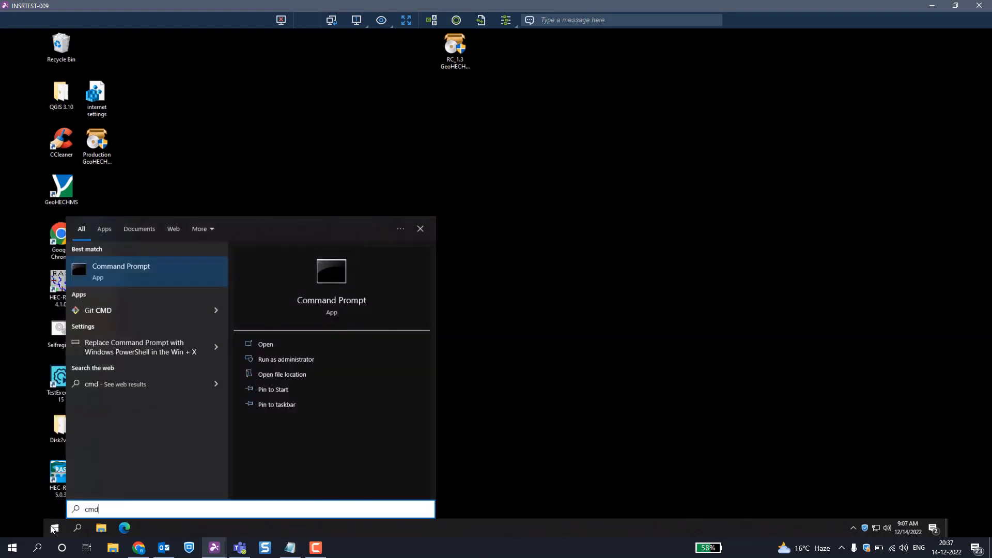
{"action": "left_click", "coordinate": [308, 358]}
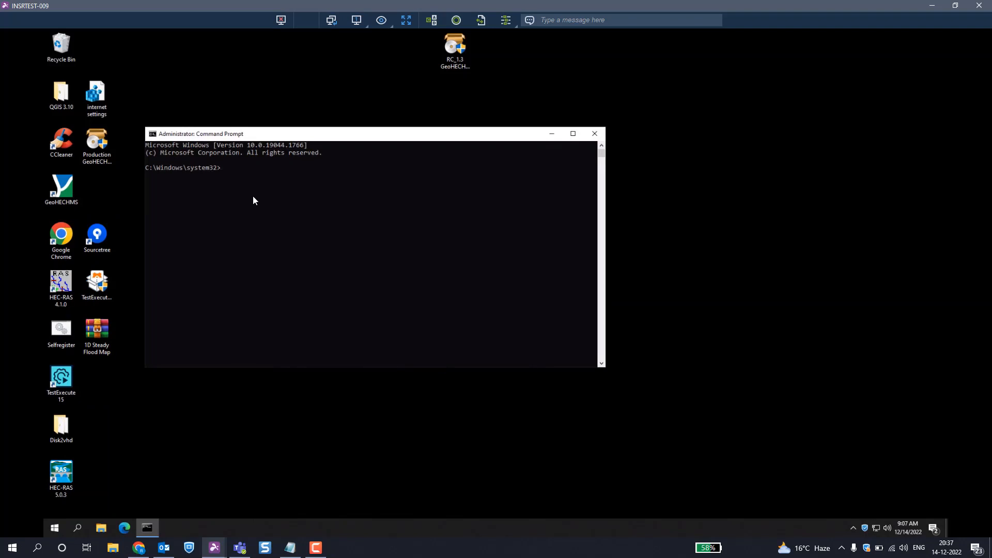
Step: Change the command prompt's working directory to D:\Agent using cd\, D: and cd Agent
{"action": "key", "text": "Return"}
{"action": "type", "text": "D:"}
{"action": "key", "text": "Return"}
{"action": "type", "text": "cd Agent"}
{"action": "key", "text": "Return"}
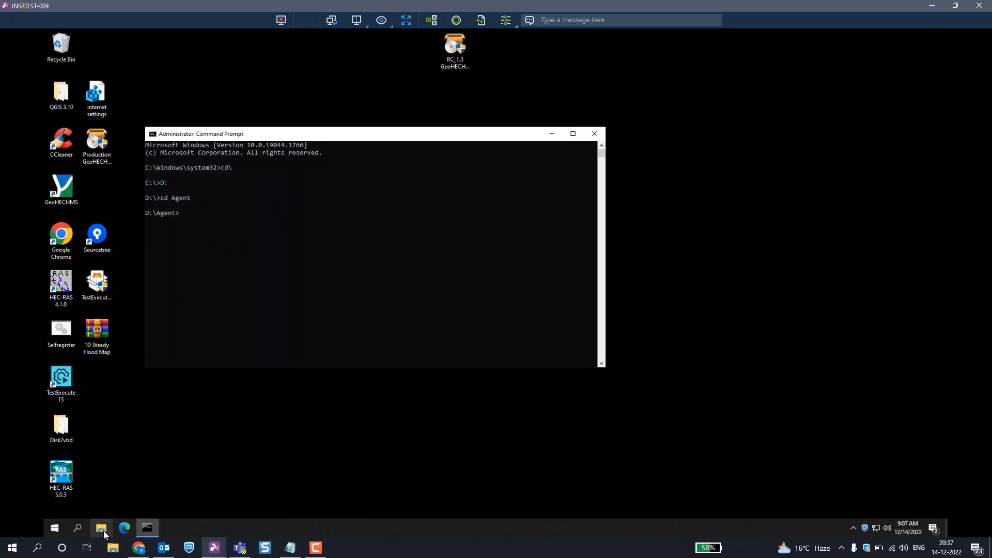
Step: Open drive D in File Explorer on the remote machine and show the contents of the Bamboo folder
{"action": "key", "text": "super+e"}
{"action": "double_click", "coordinate": [265, 209]}
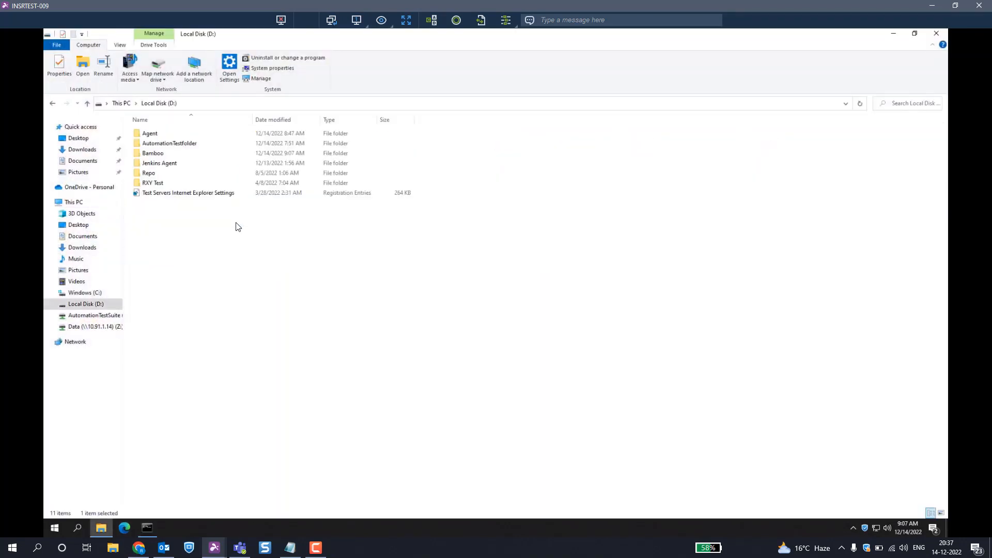
{"action": "double_click", "coordinate": [151, 135]}
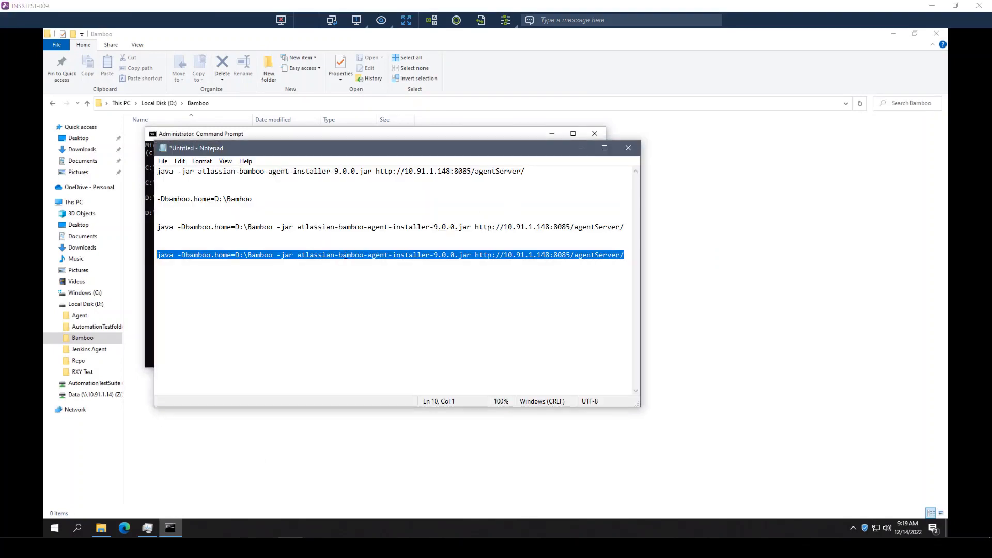
Step: Copy the last java command from Notepad, run it in the command prompt at D:\Agent, and move the prompt window off the Bamboo folder's file list
{"action": "right_click", "coordinate": [345, 254]}
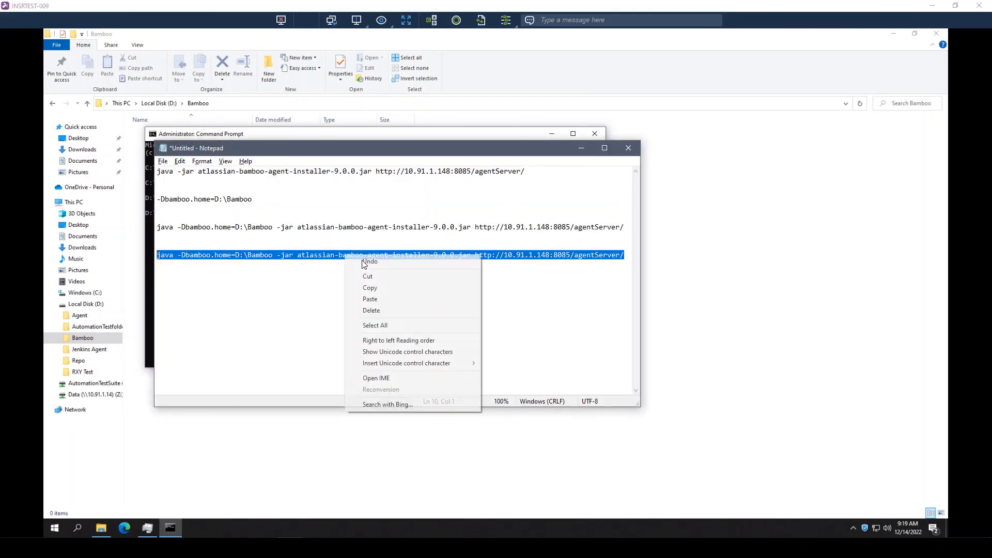
{"action": "left_click", "coordinate": [372, 285]}
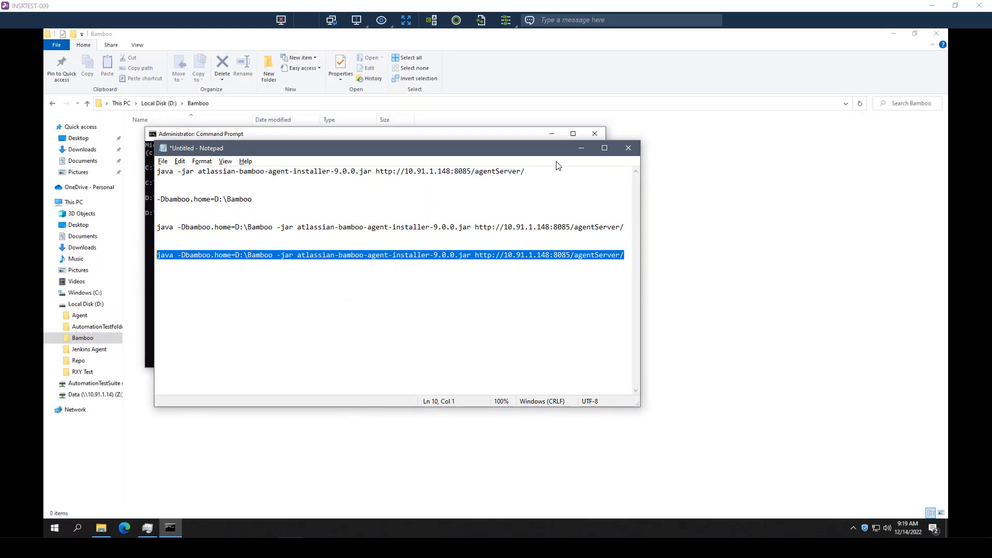
{"action": "left_click", "coordinate": [581, 148]}
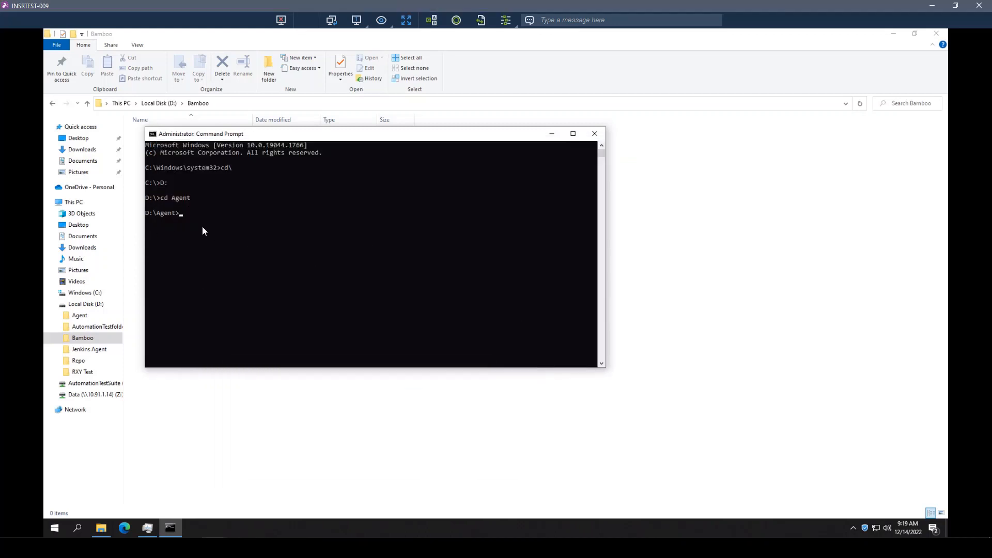
{"action": "key", "text": "ctrl+v"}
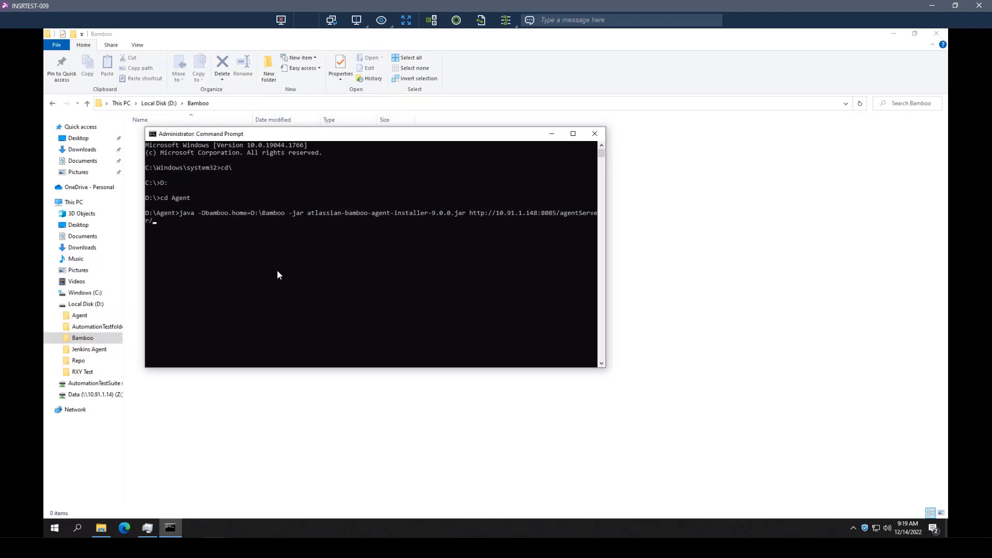
{"action": "key", "text": "Return"}
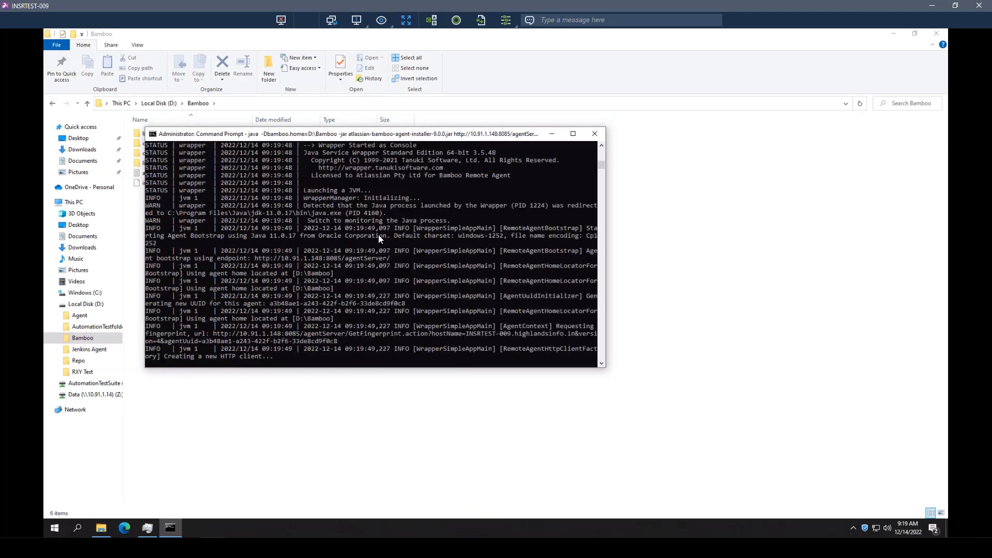
{"action": "left_click_drag", "start_coordinate": [277, 134], "coordinate": [398, 246]}
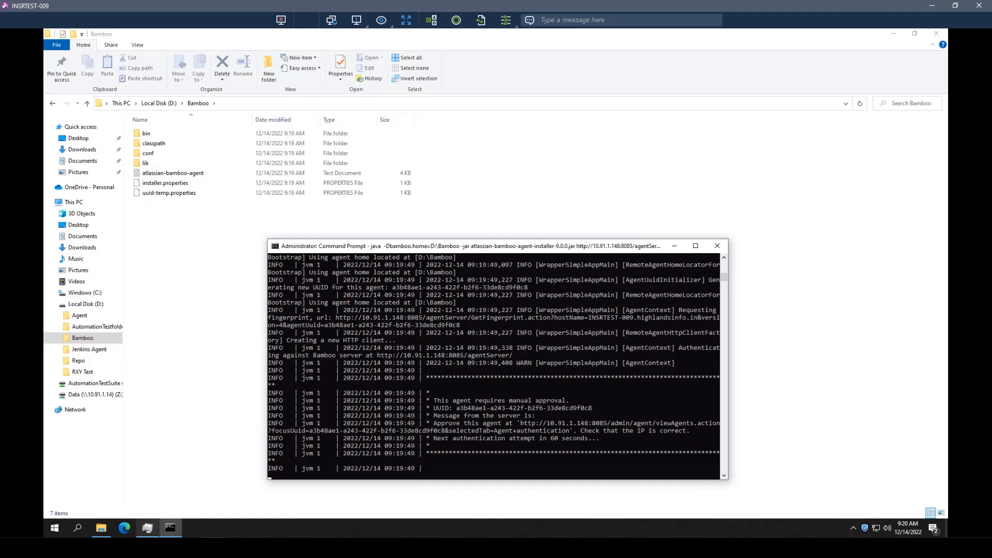
Step: Switch to Bamboo in the browser, reload the Agents administration page and show the remote agents' authentication list
{"action": "key", "text": "alt+Tab"}
{"action": "scroll", "coordinate": [376, 225], "scroll_direction": "up", "scroll_amount": 5}
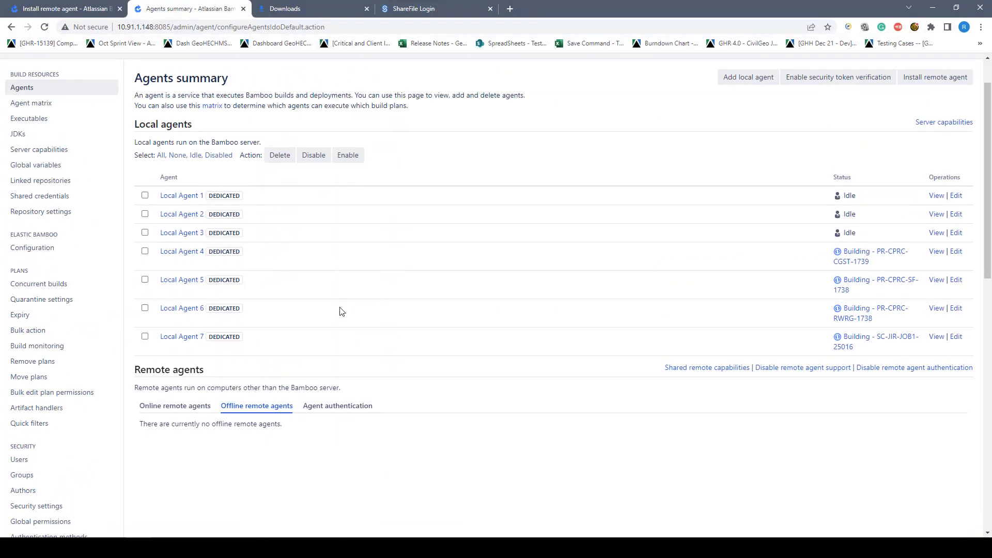
{"action": "scroll", "coordinate": [405, 397], "scroll_direction": "up", "scroll_amount": 1}
{"action": "left_click", "coordinate": [943, 63]}
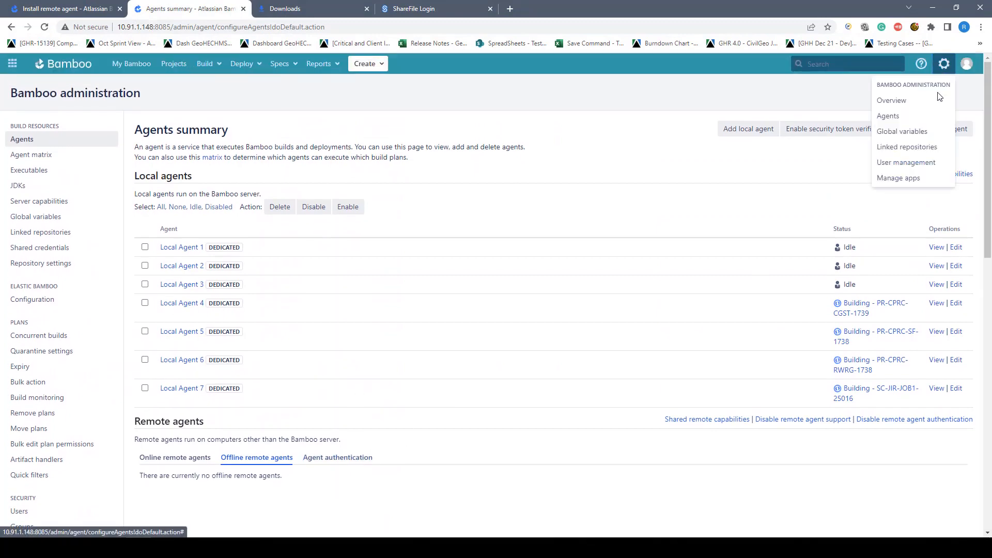
{"action": "left_click", "coordinate": [904, 117]}
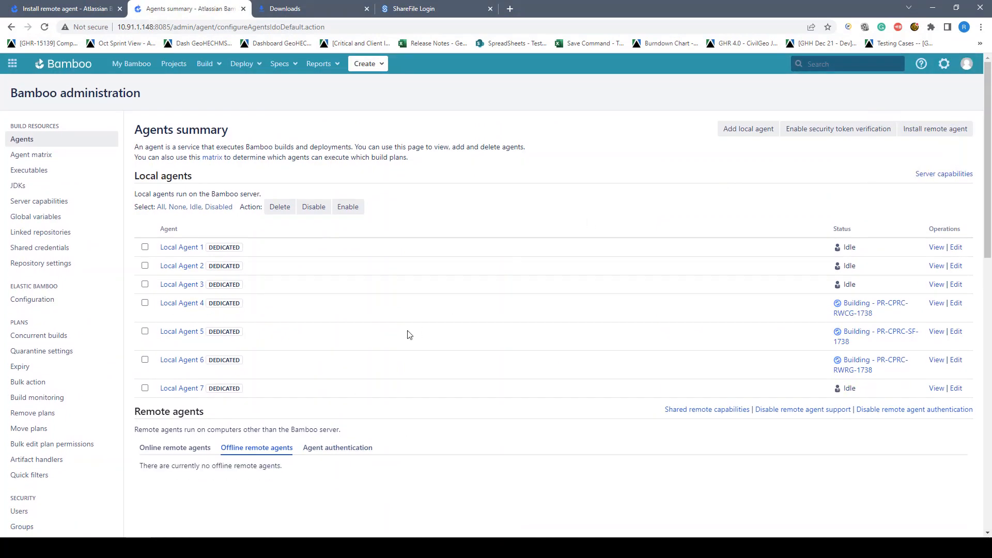
{"action": "scroll", "coordinate": [372, 341], "scroll_direction": "down", "scroll_amount": 2}
{"action": "left_click", "coordinate": [340, 345]}
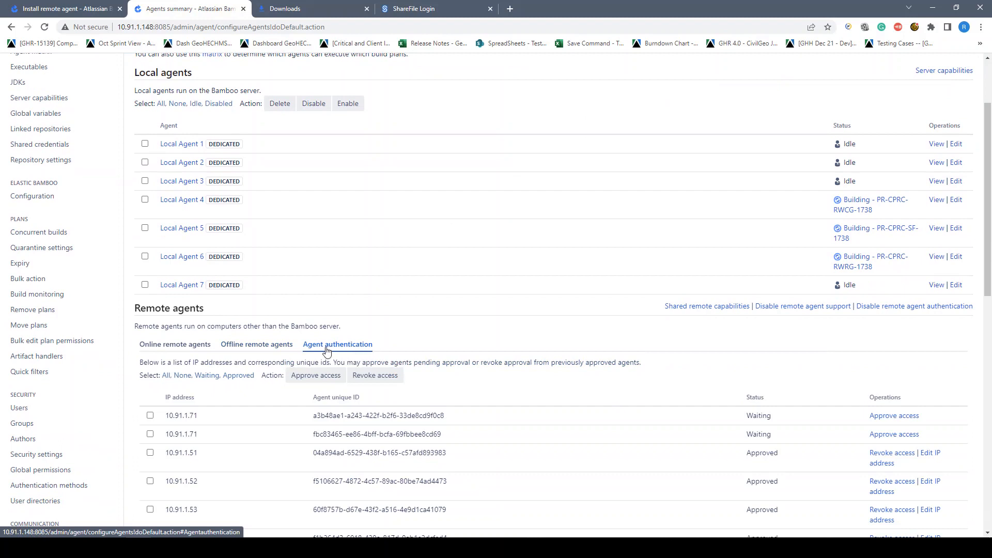
Step: Approve access for the waiting agent at 10.91.1.71 whose unique ID starts with a3b48ae1
{"action": "scroll", "coordinate": [501, 297], "scroll_direction": "down", "scroll_amount": 2}
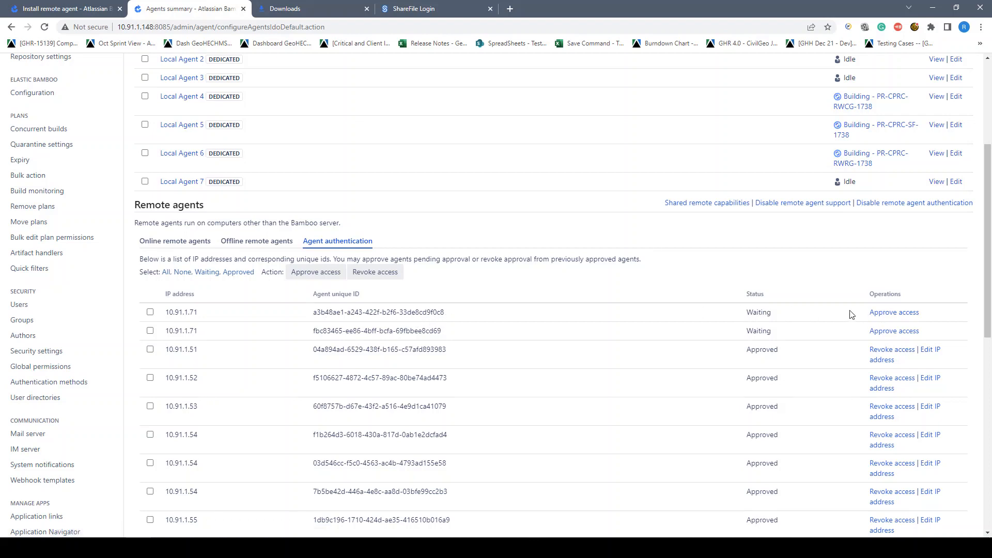
{"action": "left_click", "coordinate": [892, 313]}
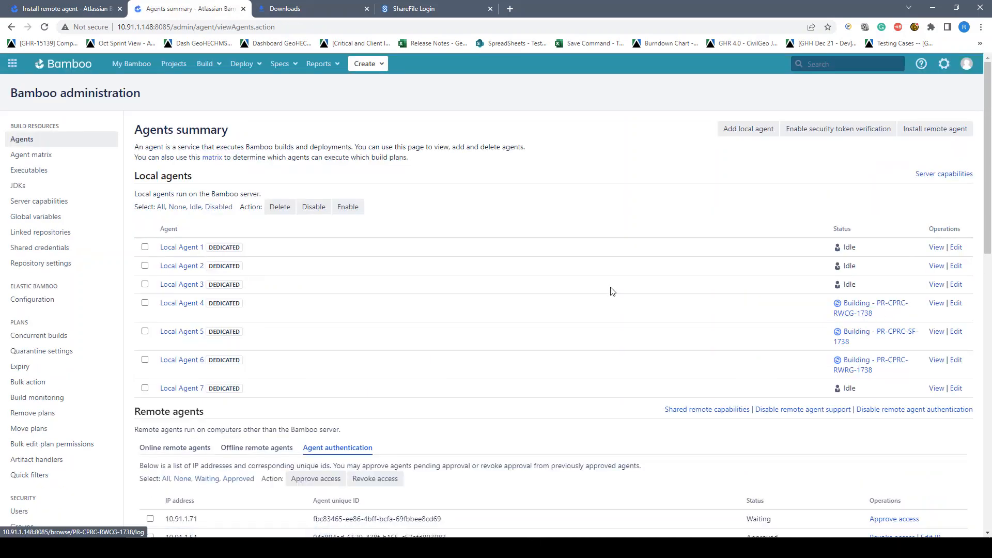
{"action": "scroll", "coordinate": [723, 313], "scroll_direction": "down", "scroll_amount": 4}
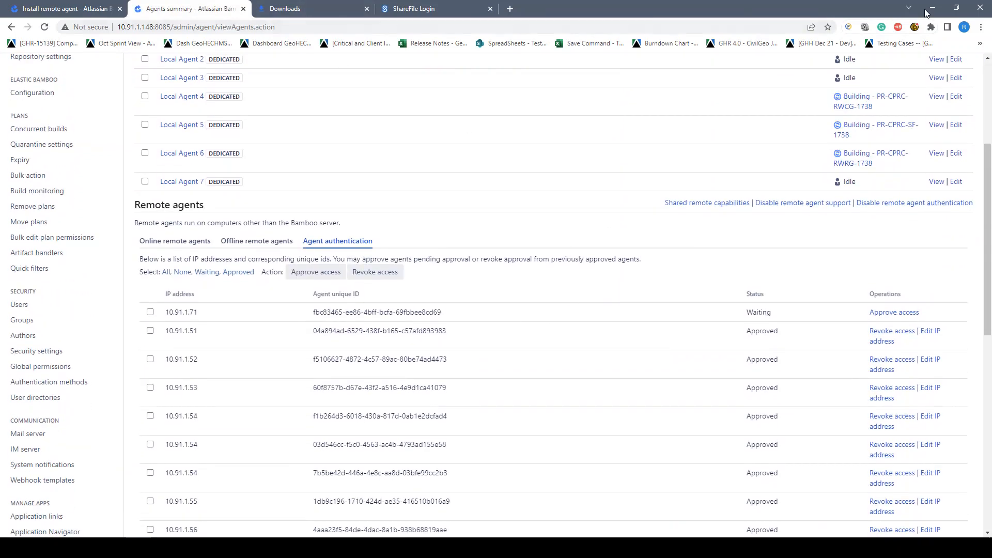
Step: Return to the INSRTEST-009 remote session and move the command prompt clear of the file list to examine the agent's startup
{"action": "mouse_move", "coordinate": [215, 548]}
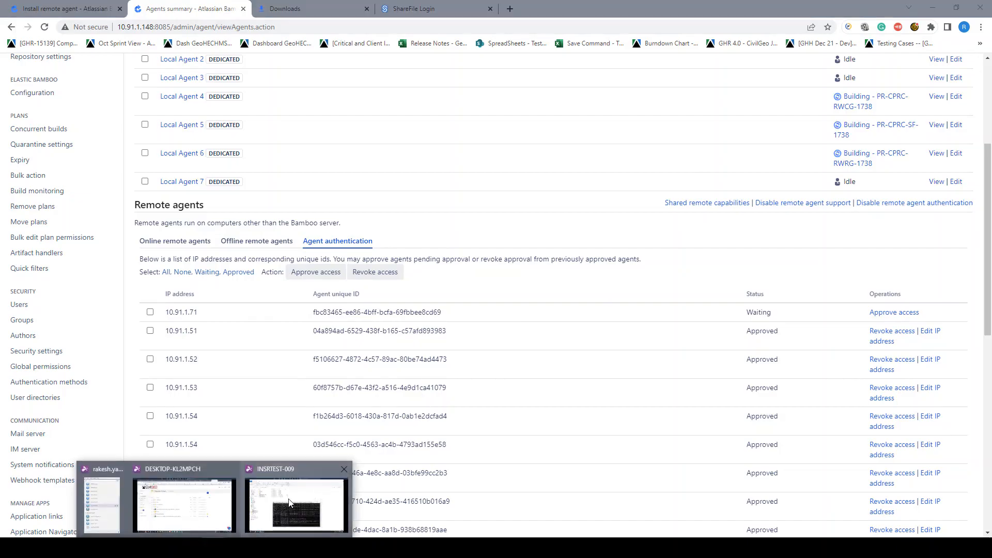
{"action": "left_click", "coordinate": [288, 506]}
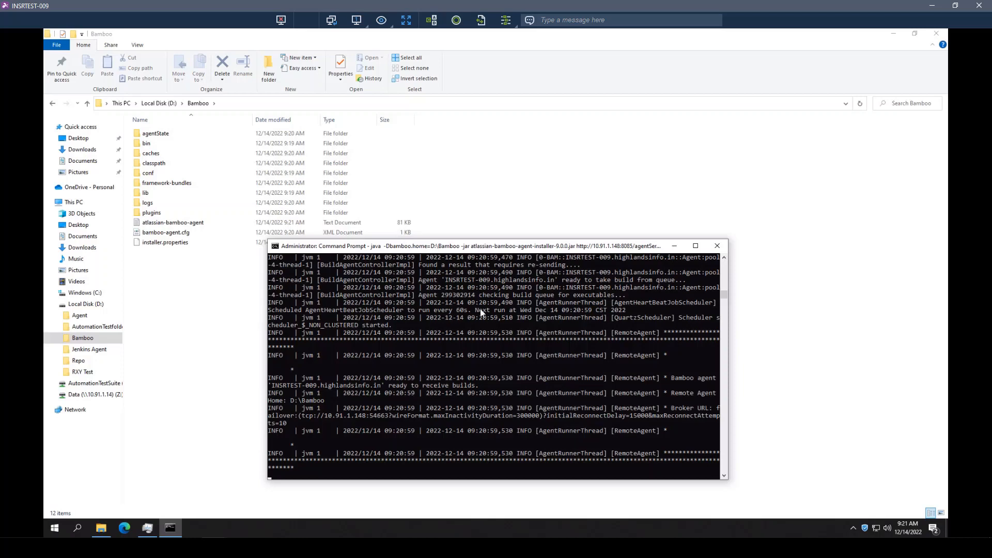
{"action": "left_click_drag", "start_coordinate": [489, 249], "coordinate": [571, 112]}
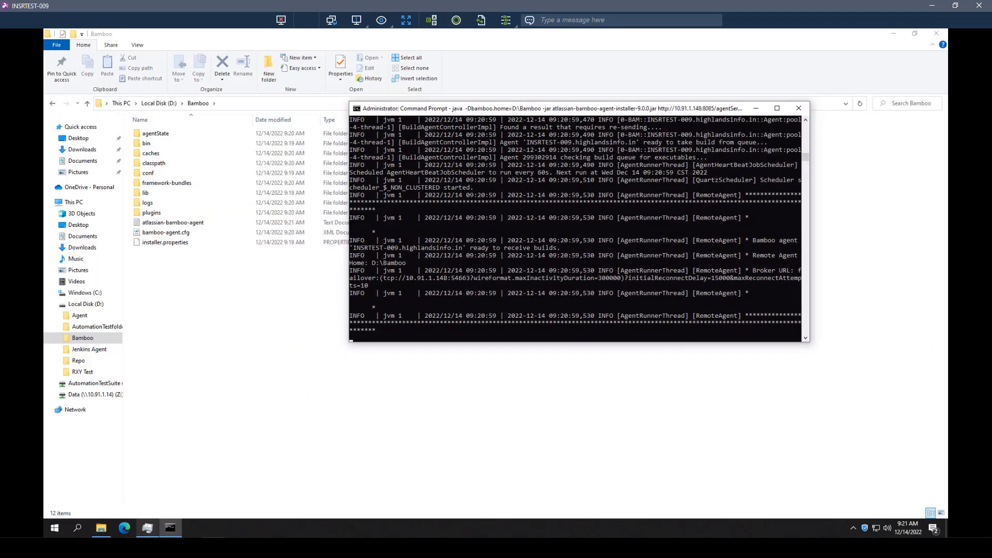
Step: Check the refreshed list of online remote agents in Bamboo and compare it with the agent output in the INSRTEST-009 session
{"action": "left_click", "coordinate": [150, 547]}
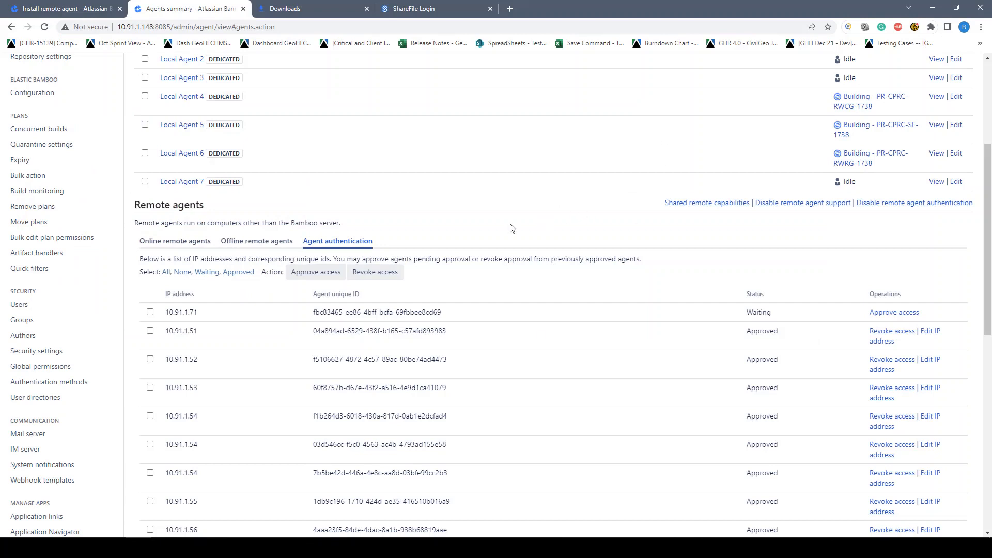
{"action": "scroll", "coordinate": [451, 254], "scroll_direction": "up", "scroll_amount": 2}
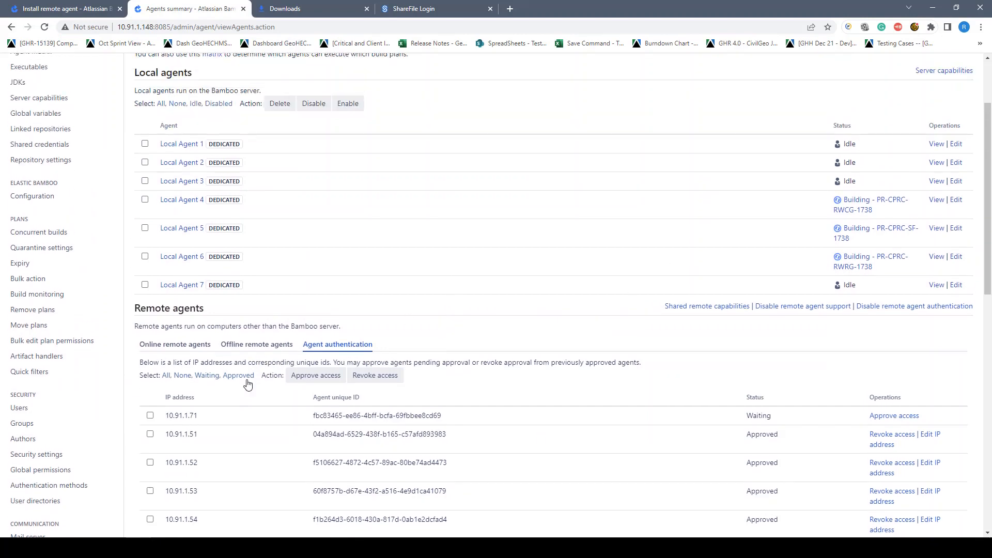
{"action": "left_click", "coordinate": [172, 344]}
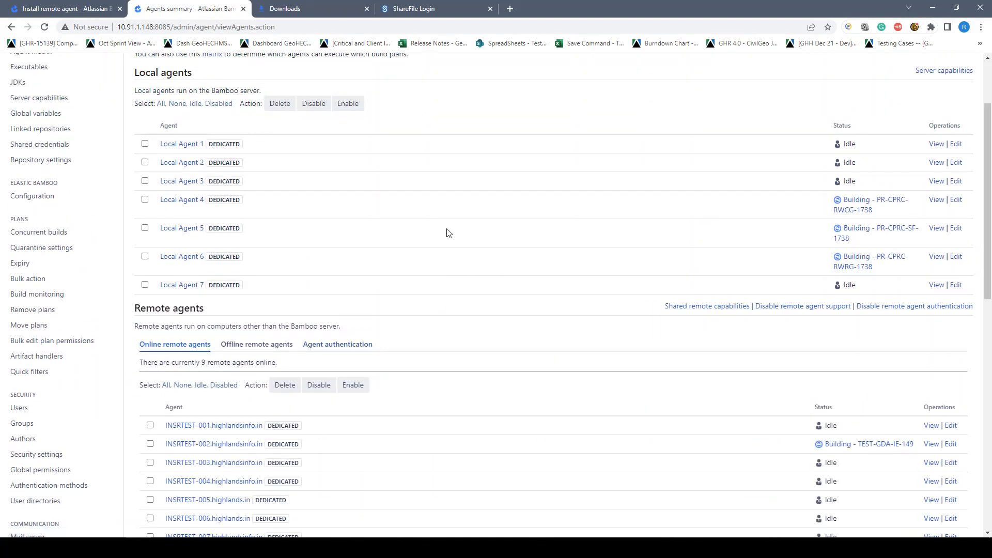
{"action": "left_click", "coordinate": [45, 28]}
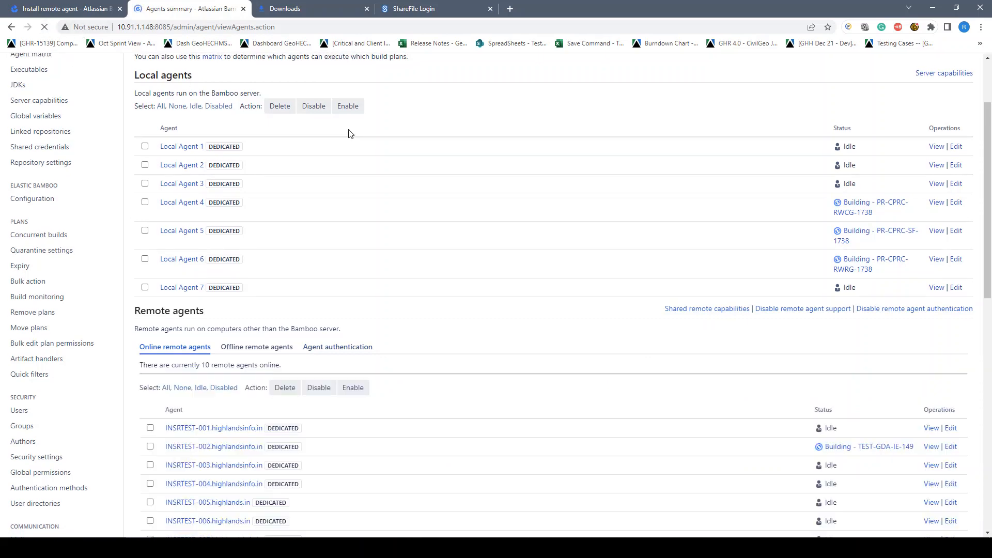
{"action": "scroll", "coordinate": [379, 215], "scroll_direction": "down", "scroll_amount": 4}
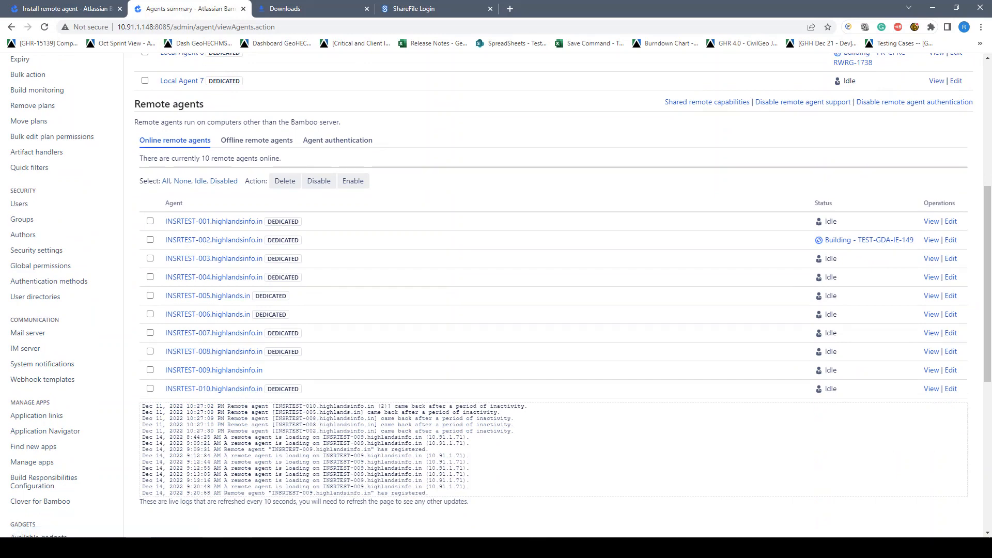
{"action": "left_click", "coordinate": [289, 505]}
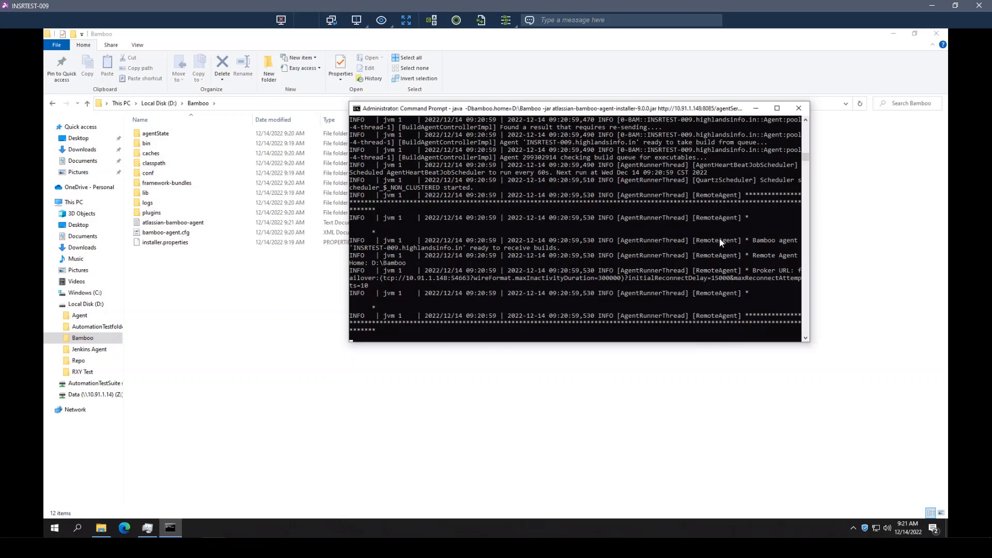
{"action": "left_click", "coordinate": [931, 6]}
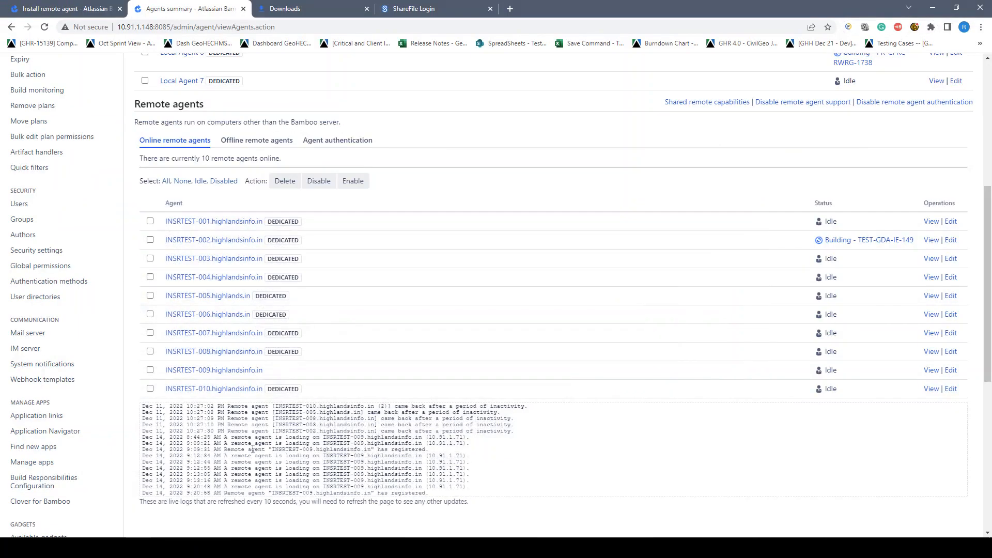
Step: Open the INSRTEST-009.highlandsinfo.in agent in Bamboo and review its executable, JDK, Git and shared capabilities
{"action": "left_click", "coordinate": [216, 377]}
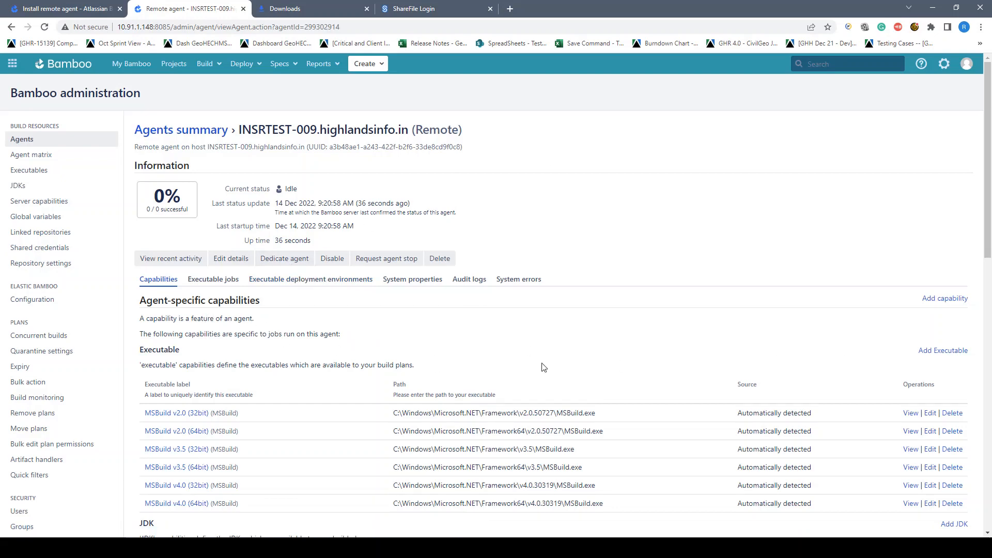
{"action": "scroll", "coordinate": [248, 362], "scroll_direction": "down", "scroll_amount": 1}
{"action": "scroll", "coordinate": [247, 358], "scroll_direction": "down", "scroll_amount": 3}
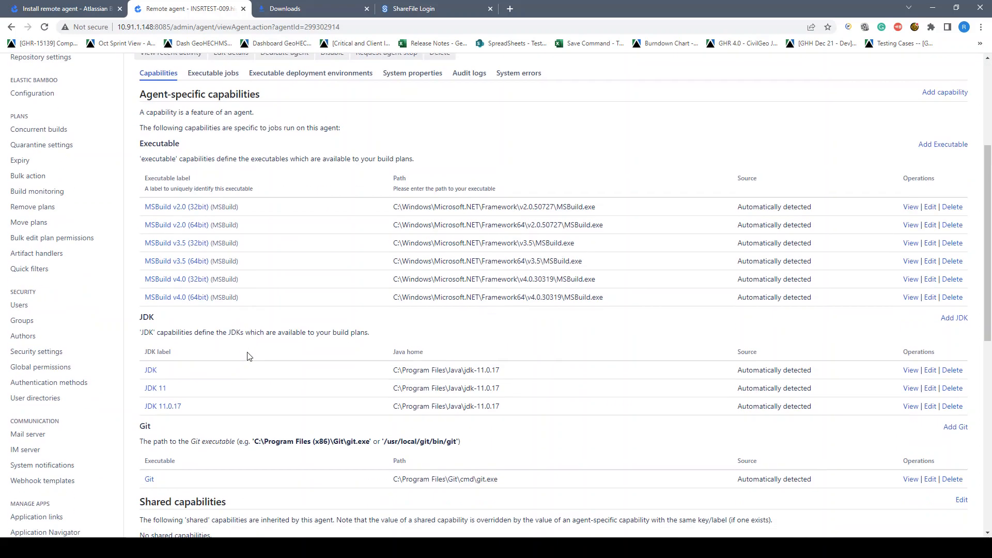
{"action": "scroll", "coordinate": [189, 356], "scroll_direction": "down", "scroll_amount": 2}
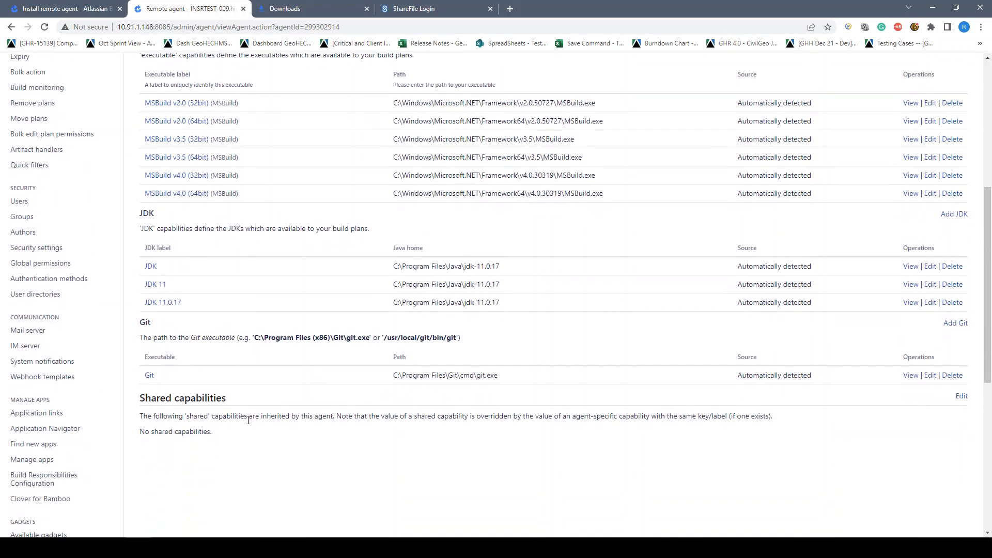
{"action": "scroll", "coordinate": [297, 421], "scroll_direction": "up", "scroll_amount": 1}
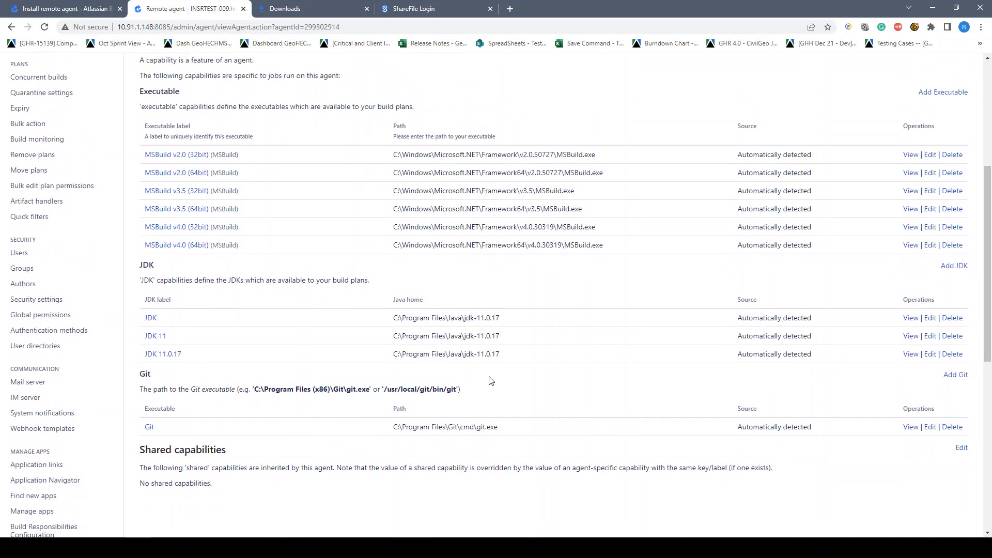
{"action": "scroll", "coordinate": [494, 380], "scroll_direction": "up", "scroll_amount": 5}
{"action": "left_click", "coordinate": [342, 547]}
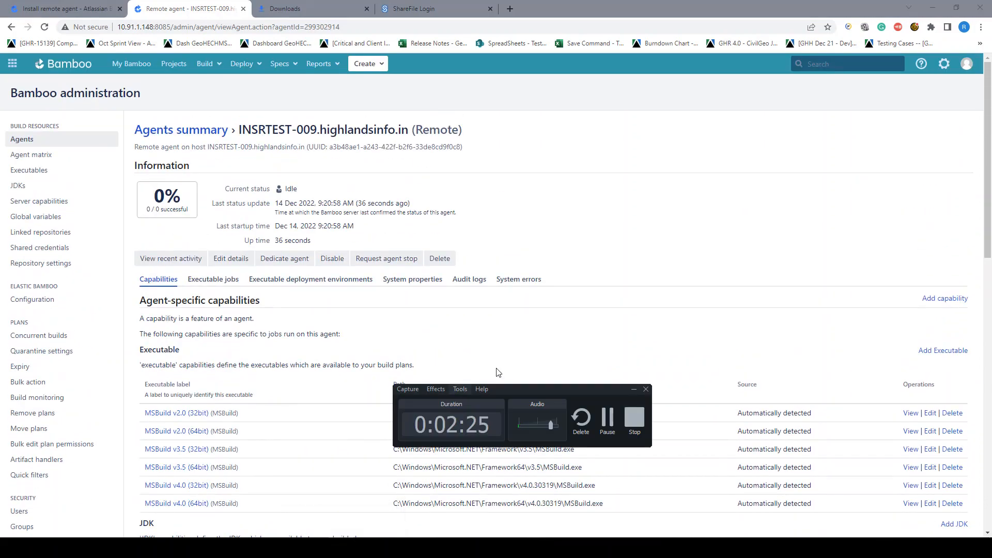